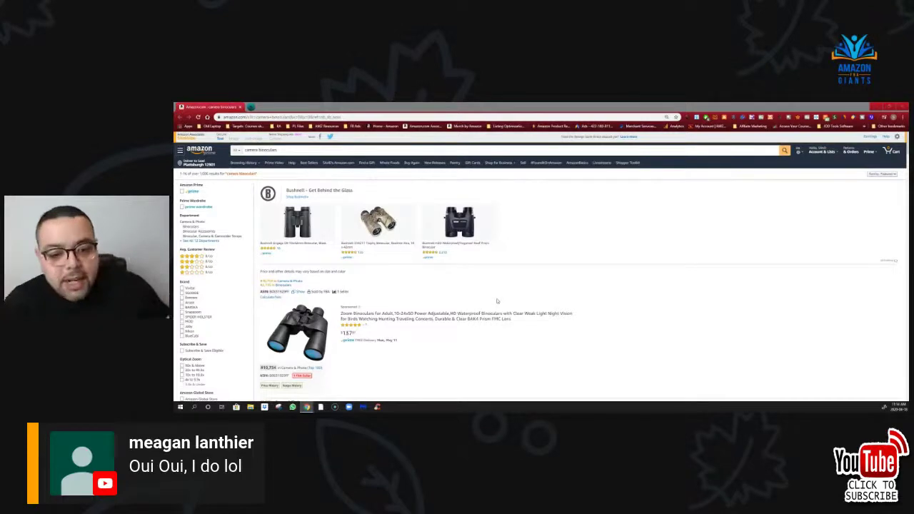
Enlarge the camera binoculars search results and open the Vazussk 2" HD Digital Binoculars Camera 12x32 5MP listing
{"action": "key", "text": "ctrl+plus"}
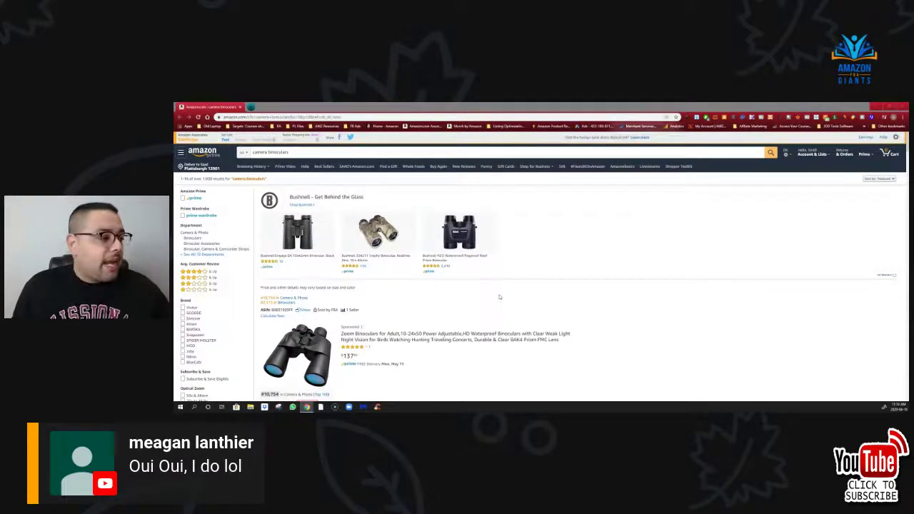
{"action": "key", "text": "ctrl+plus"}
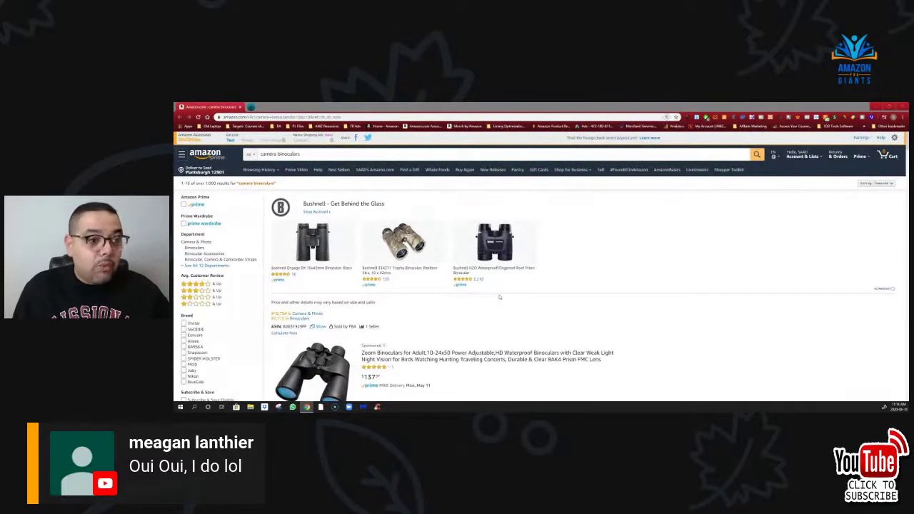
{"action": "key", "text": "ctrl+plus"}
{"action": "scroll", "coordinate": [500, 297], "scroll_direction": "down", "scroll_amount": 1}
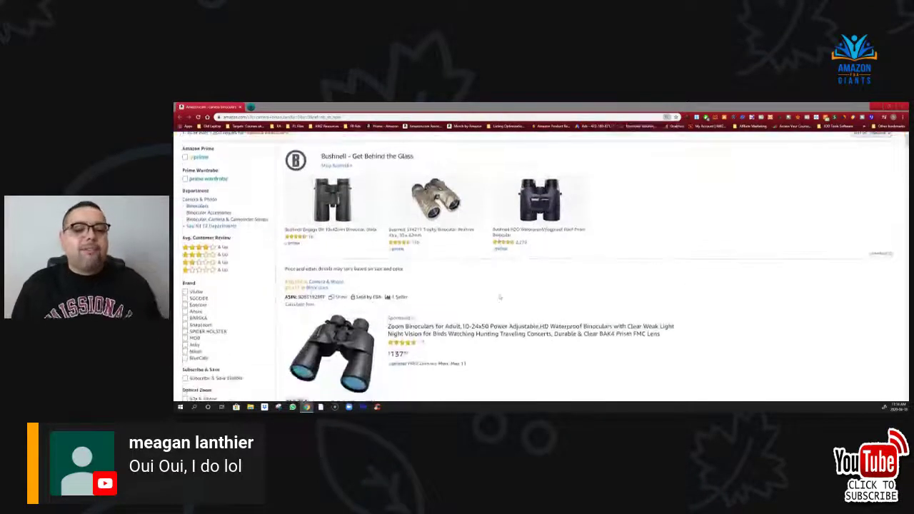
{"action": "scroll", "coordinate": [499, 297], "scroll_direction": "down", "scroll_amount": 2}
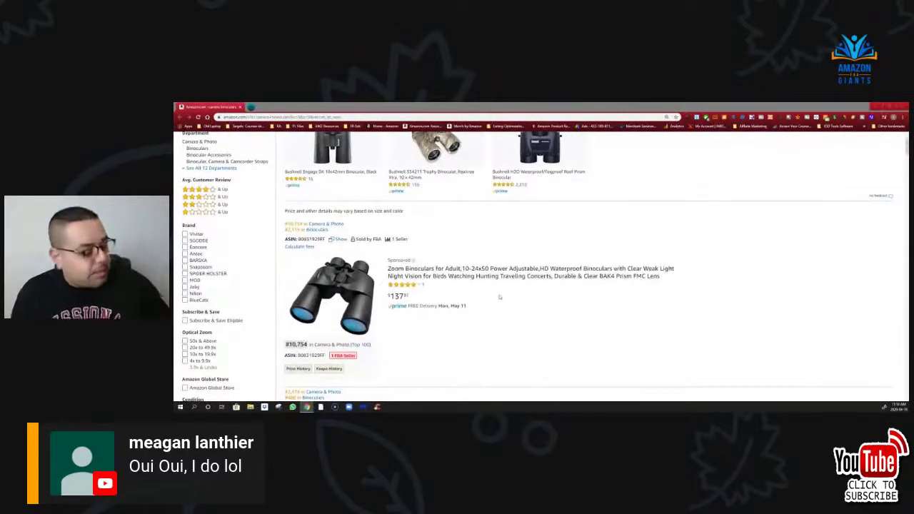
{"action": "key", "text": "ctrl+plus"}
{"action": "key", "text": "ctrl+plus"}
{"action": "scroll", "coordinate": [500, 297], "scroll_direction": "down", "scroll_amount": 1}
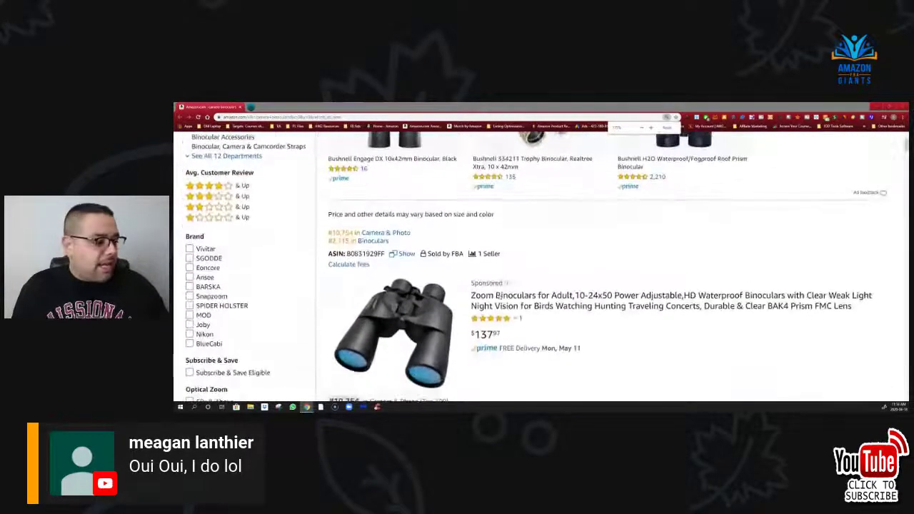
{"action": "key", "text": "ctrl+minus"}
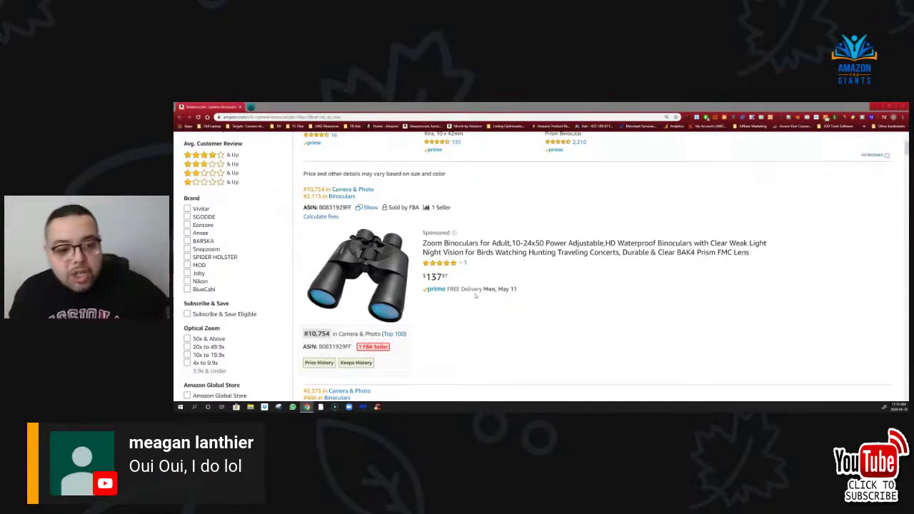
{"action": "scroll", "coordinate": [475, 295], "scroll_direction": "down", "scroll_amount": 5}
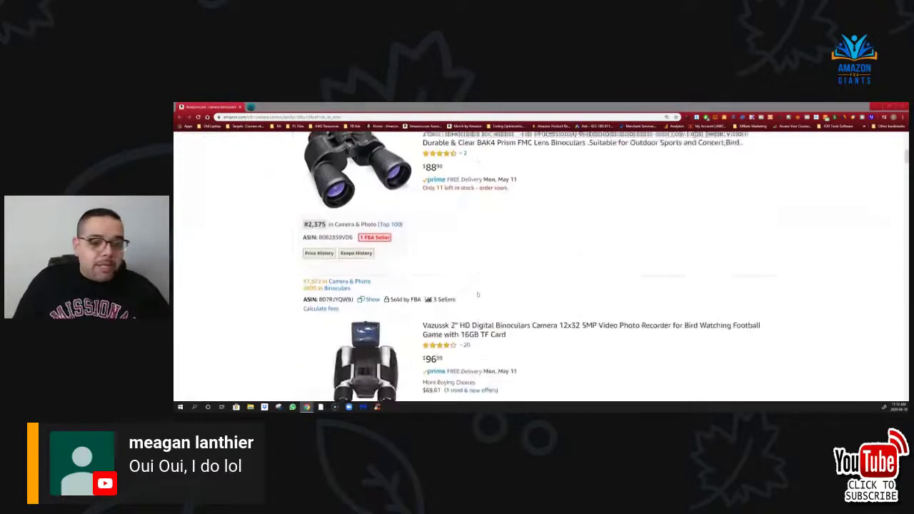
{"action": "scroll", "coordinate": [478, 294], "scroll_direction": "down", "scroll_amount": 3}
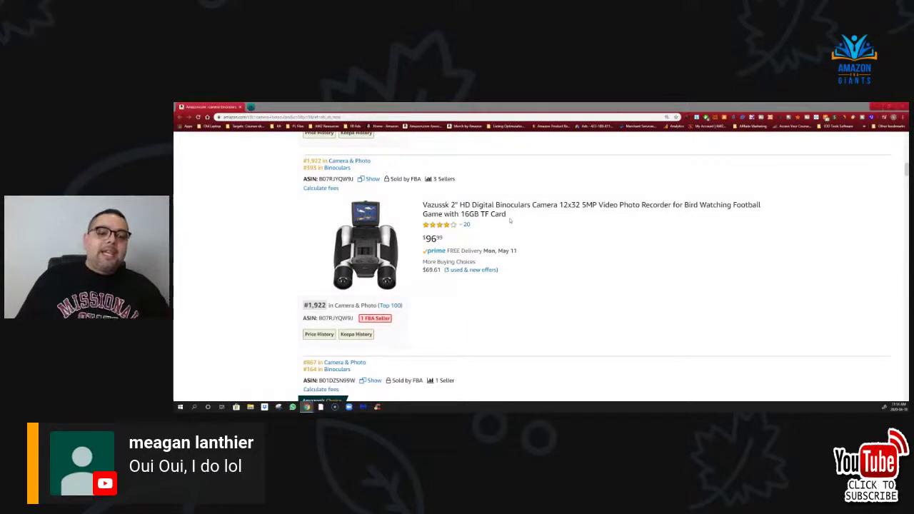
{"action": "left_click", "coordinate": [467, 218]}
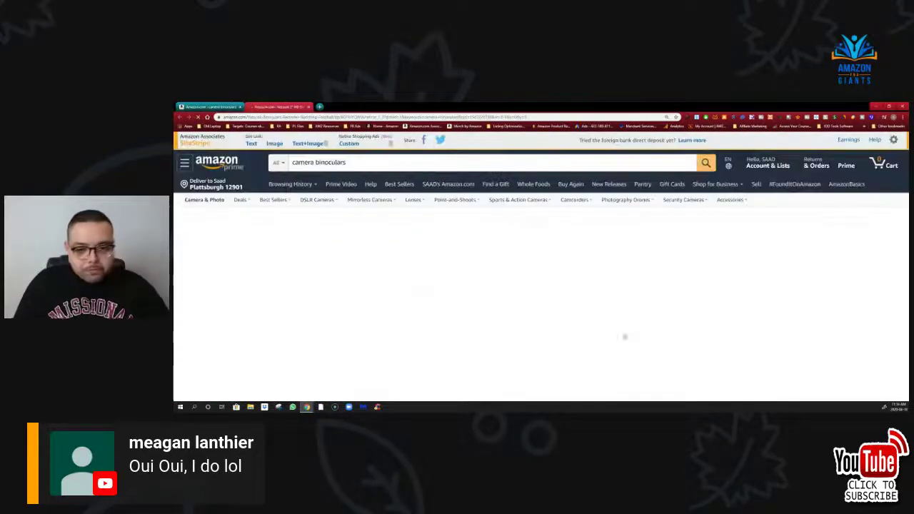
Examine the Vazussk listing's sales rank, profit figures, product details and 30-day price history chart
{"action": "scroll", "coordinate": [632, 314], "scroll_direction": "down", "scroll_amount": 2}
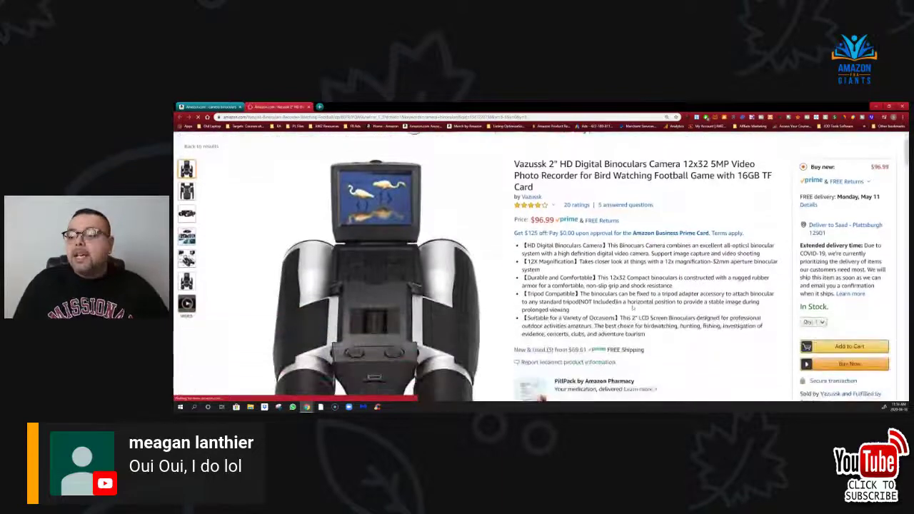
{"action": "scroll", "coordinate": [632, 308], "scroll_direction": "down", "scroll_amount": 2}
{"action": "scroll", "coordinate": [590, 284], "scroll_direction": "up", "scroll_amount": 2}
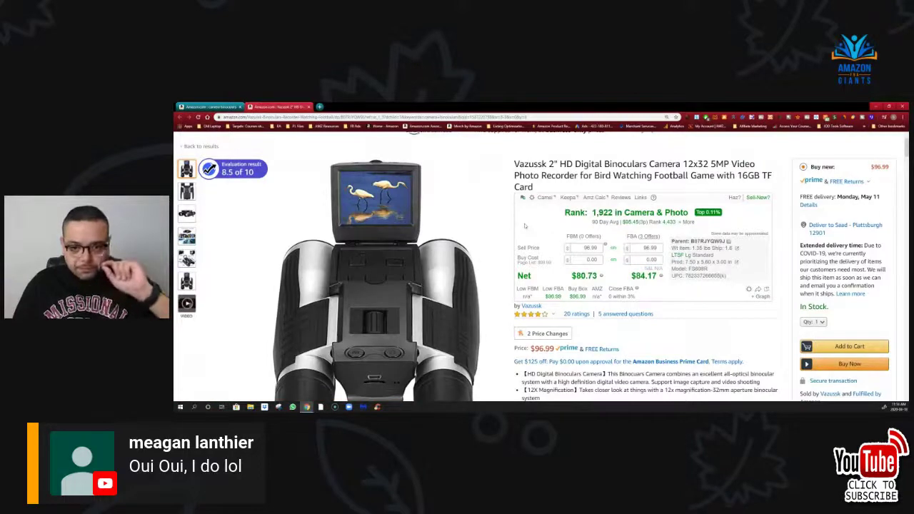
{"action": "scroll", "coordinate": [502, 264], "scroll_direction": "down", "scroll_amount": 2}
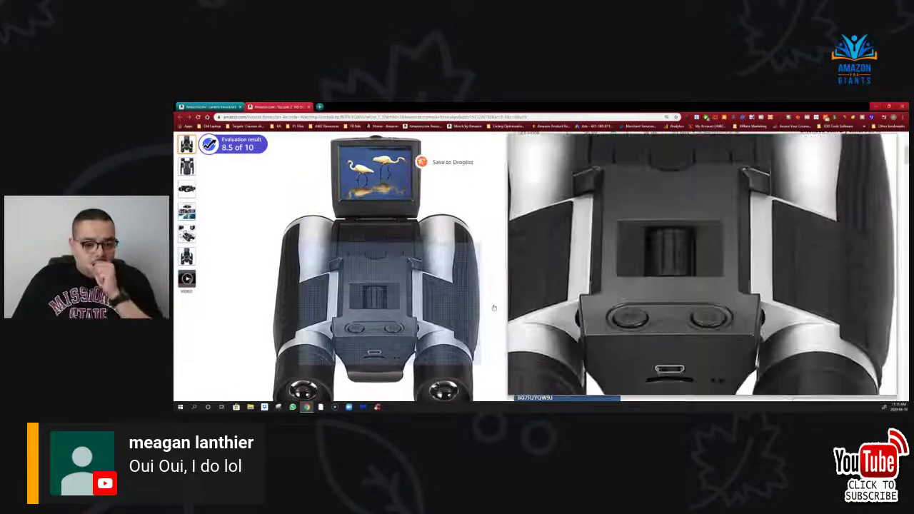
{"action": "scroll", "coordinate": [690, 322], "scroll_direction": "down", "scroll_amount": 2}
{"action": "scroll", "coordinate": [690, 322], "scroll_direction": "down", "scroll_amount": 2}
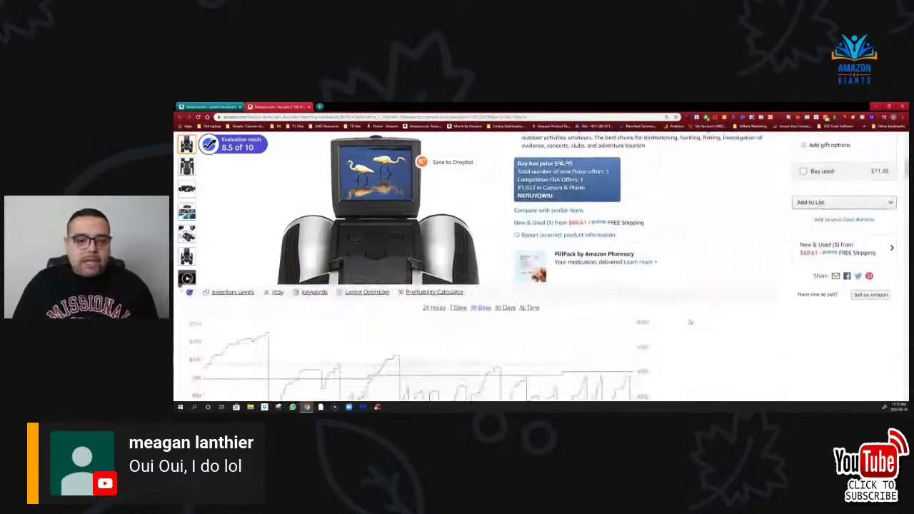
{"action": "scroll", "coordinate": [689, 322], "scroll_direction": "down", "scroll_amount": 2}
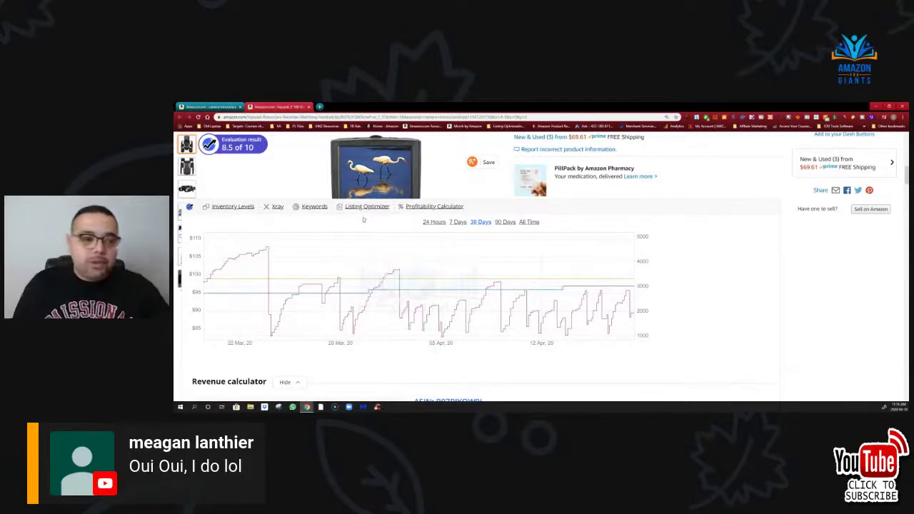
Run the Helium 10 keyword lookup for this listing and review its Cerebro reverse ASIN summary
{"action": "left_click", "coordinate": [313, 207]}
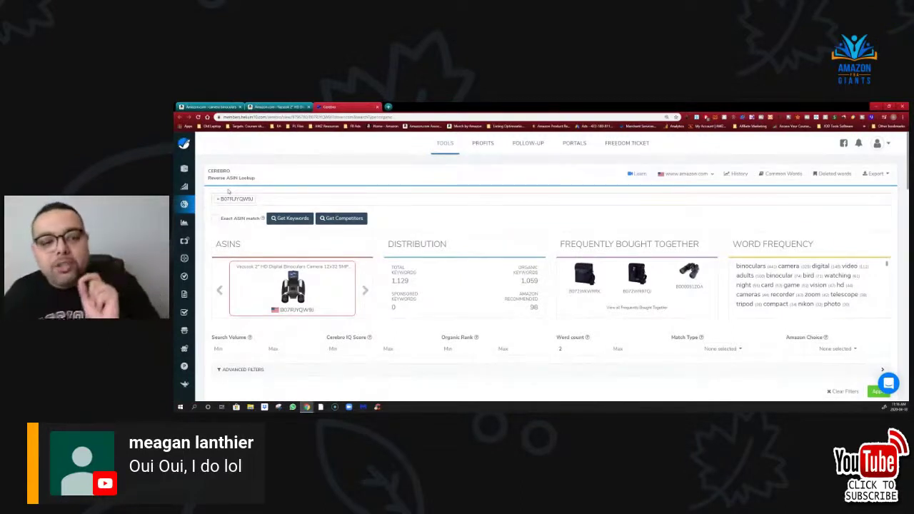
{"action": "mouse_move", "coordinate": [185, 246]}
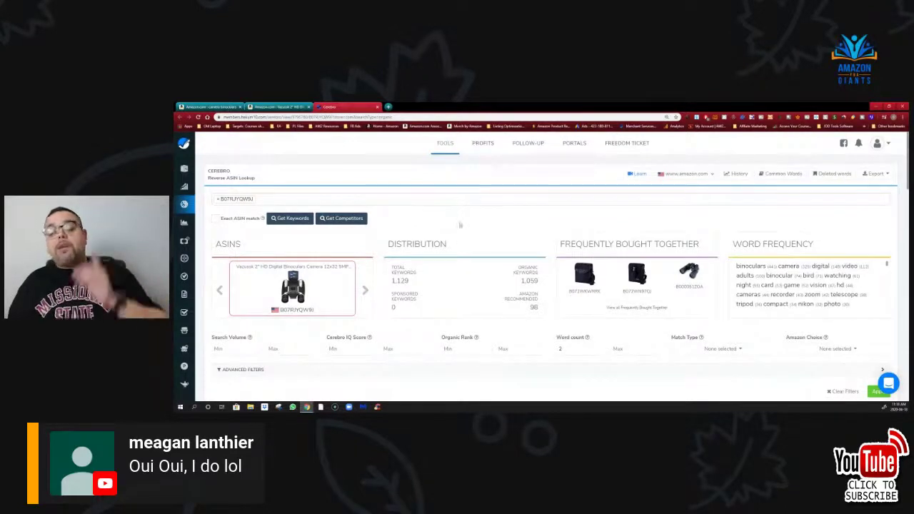
{"action": "scroll", "coordinate": [279, 200], "scroll_direction": "down", "scroll_amount": 1}
{"action": "scroll", "coordinate": [279, 200], "scroll_direction": "up", "scroll_amount": 1}
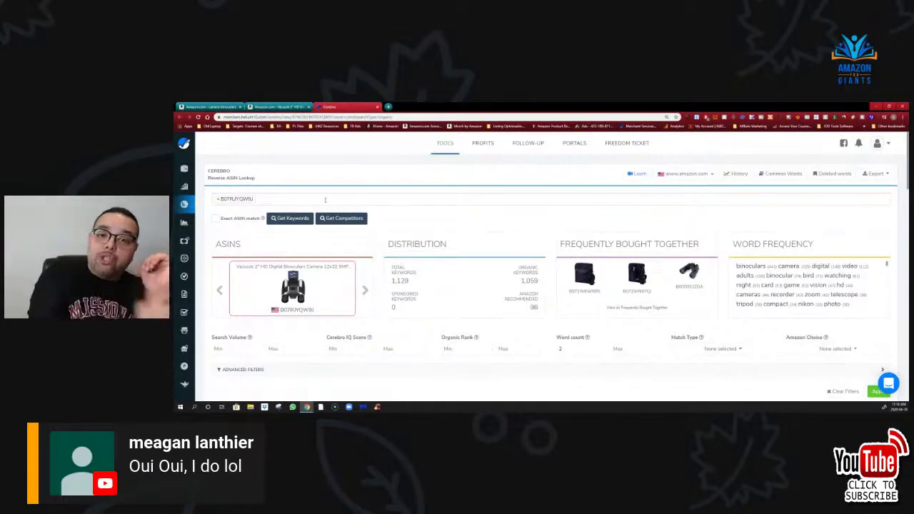
{"action": "mouse_move", "coordinate": [193, 242]}
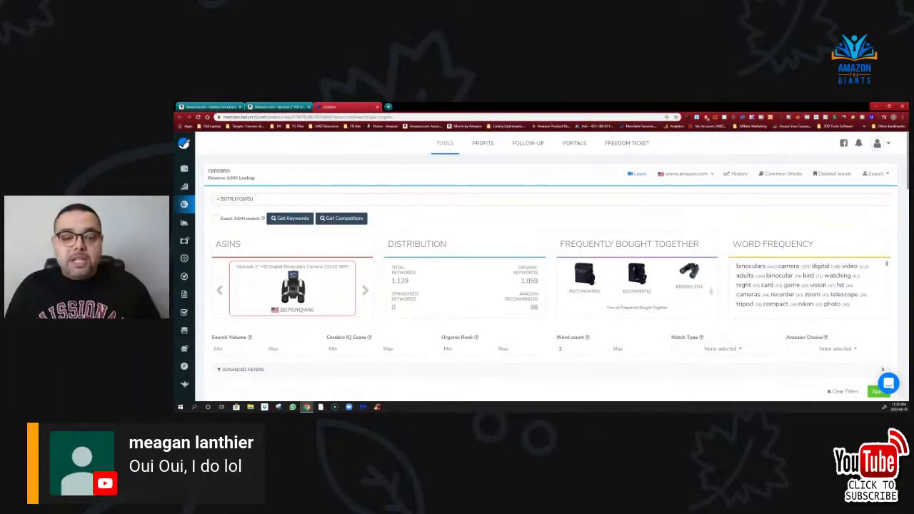
Set the keyword filters to a minimum search volume of 250 and a maximum organic rank of 50
{"action": "scroll", "coordinate": [405, 317], "scroll_direction": "down", "scroll_amount": 1}
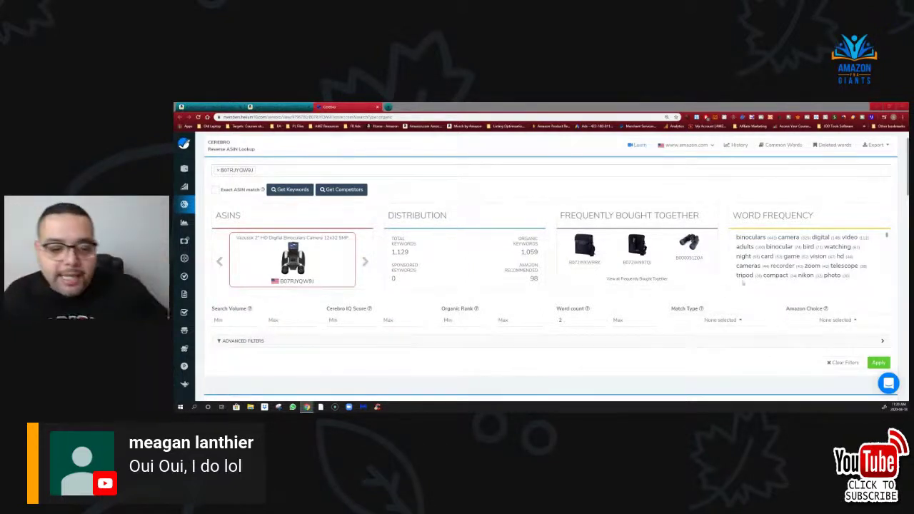
{"action": "scroll", "coordinate": [497, 314], "scroll_direction": "down", "scroll_amount": 2}
{"action": "scroll", "coordinate": [498, 320], "scroll_direction": "down", "scroll_amount": 1}
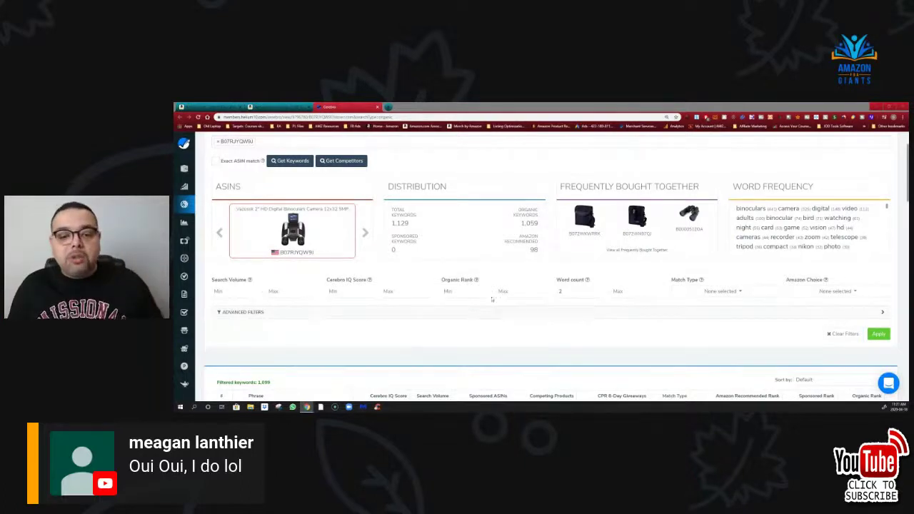
{"action": "left_click", "coordinate": [221, 291]}
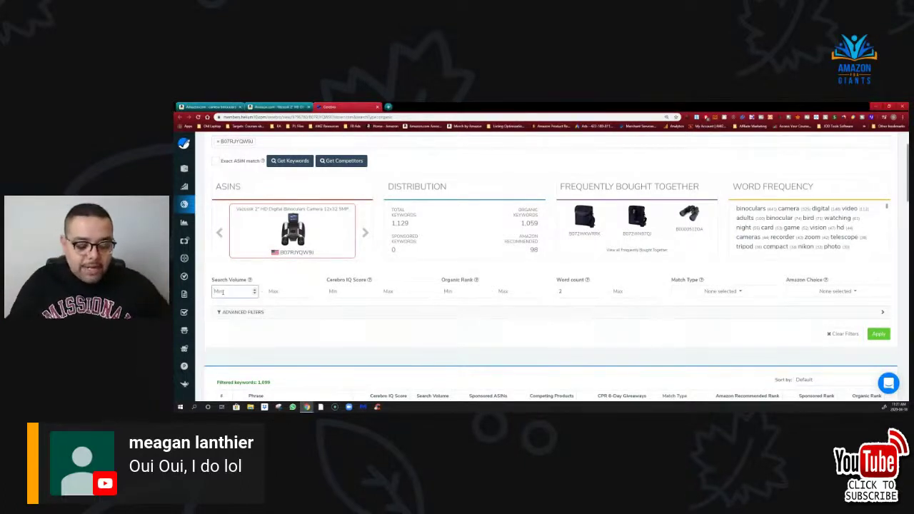
{"action": "type", "text": "250"}
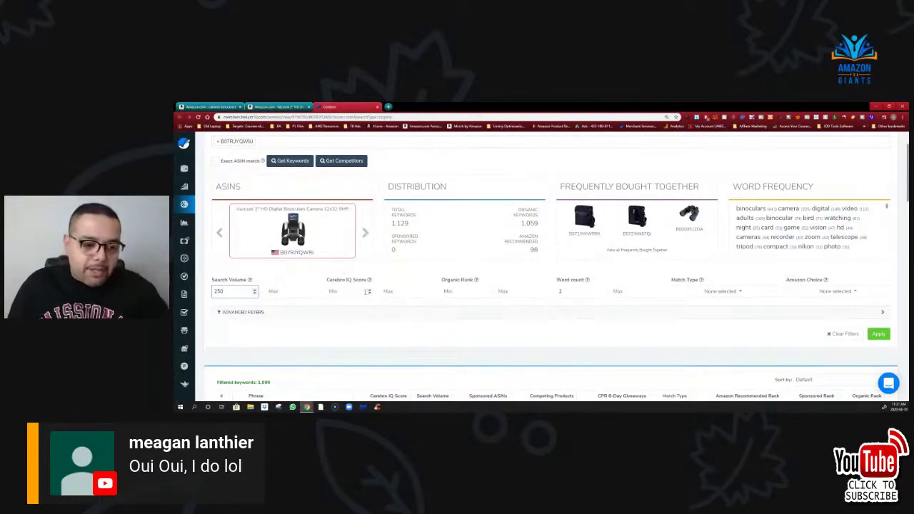
{"action": "left_click_drag", "start_coordinate": [441, 282], "coordinate": [479, 281]}
{"action": "left_click", "coordinate": [513, 292]}
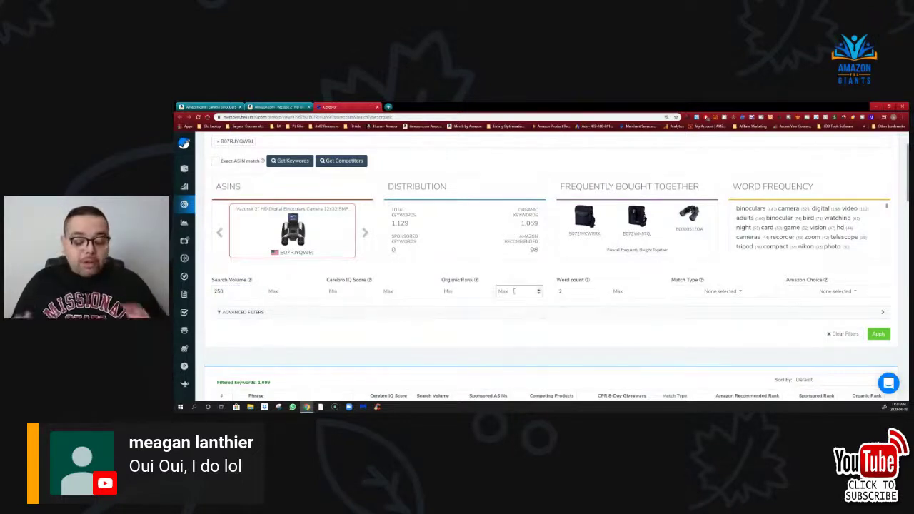
{"action": "type", "text": "50"}
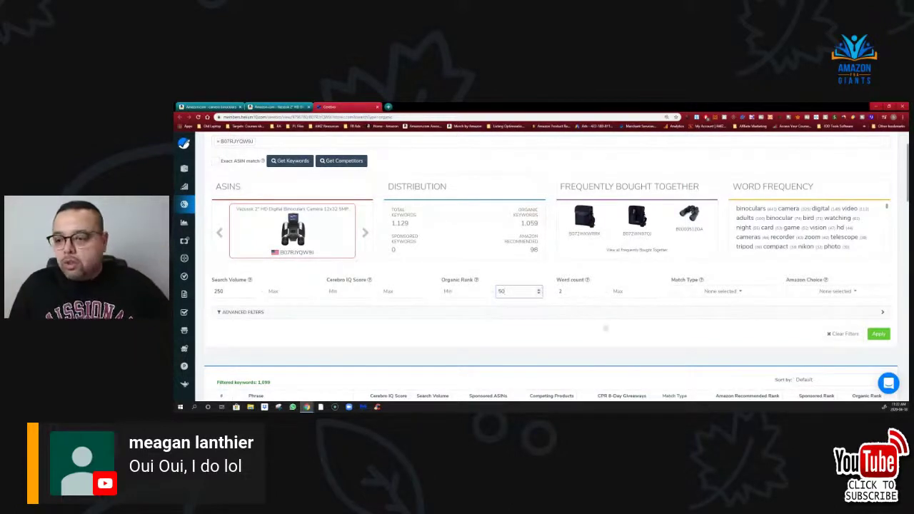
Check the advanced filters, collapse them again, and apply the keyword filters to the phrase list
{"action": "left_click", "coordinate": [864, 316]}
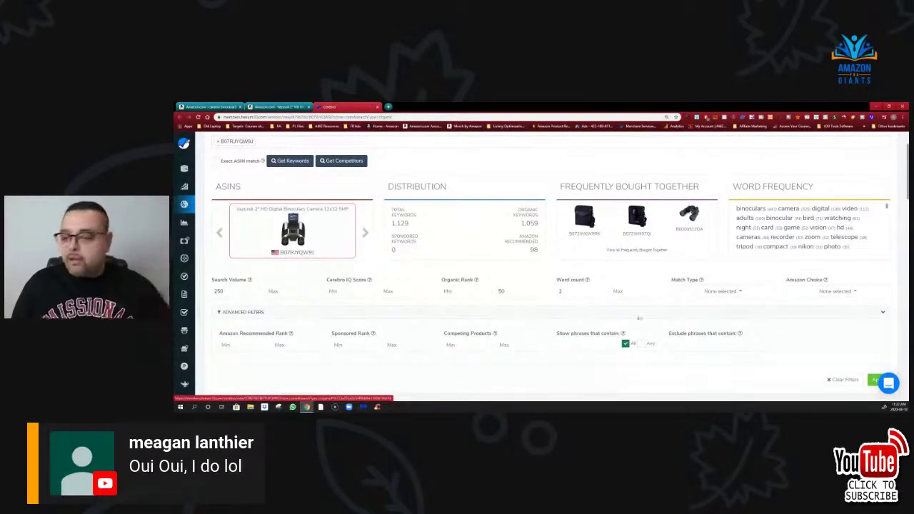
{"action": "left_click", "coordinate": [883, 313]}
{"action": "scroll", "coordinate": [678, 286], "scroll_direction": "down", "scroll_amount": 1}
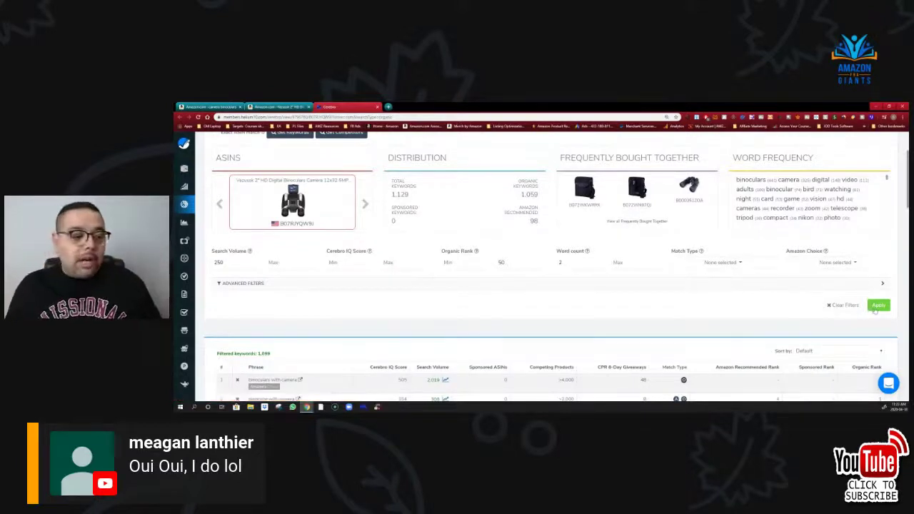
{"action": "scroll", "coordinate": [395, 368], "scroll_direction": "down", "scroll_amount": 1}
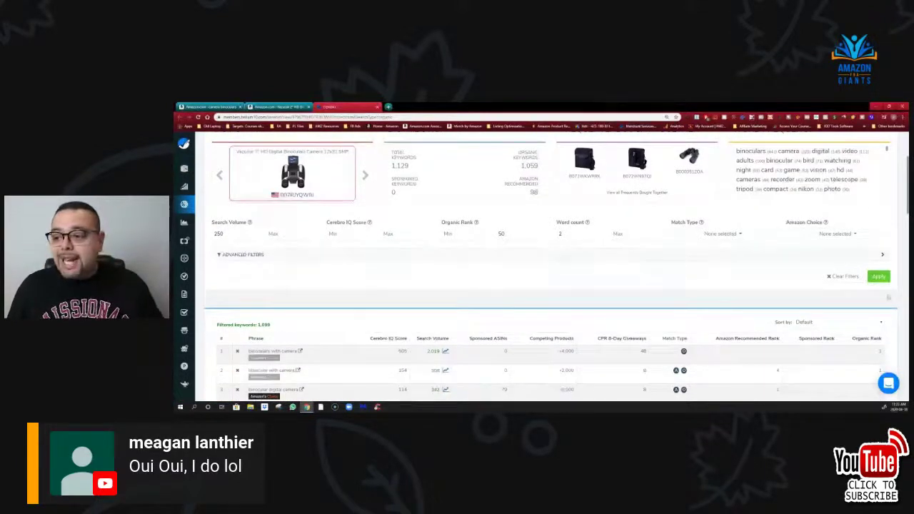
{"action": "left_click", "coordinate": [879, 277]}
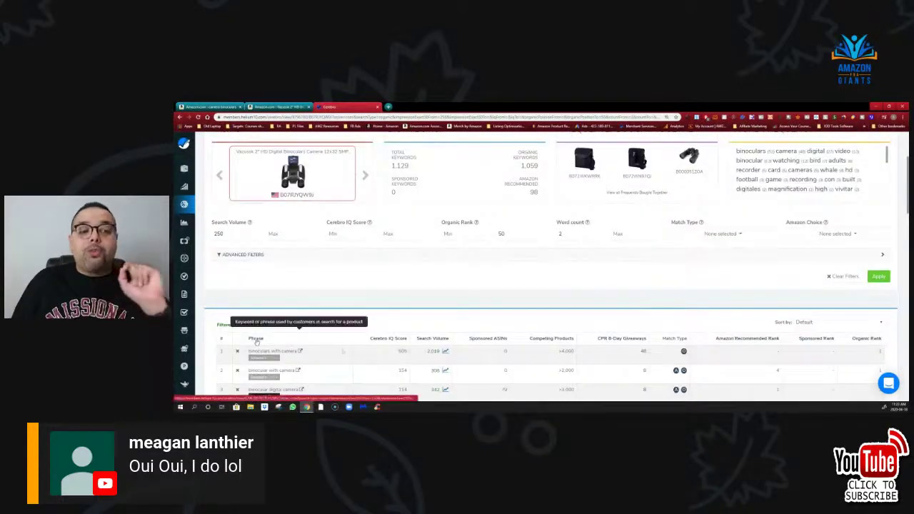
Examine the filtered keyword table, focusing on the organic rank column and enlarging the page for readability
{"action": "scroll", "coordinate": [363, 366], "scroll_direction": "up", "scroll_amount": 3}
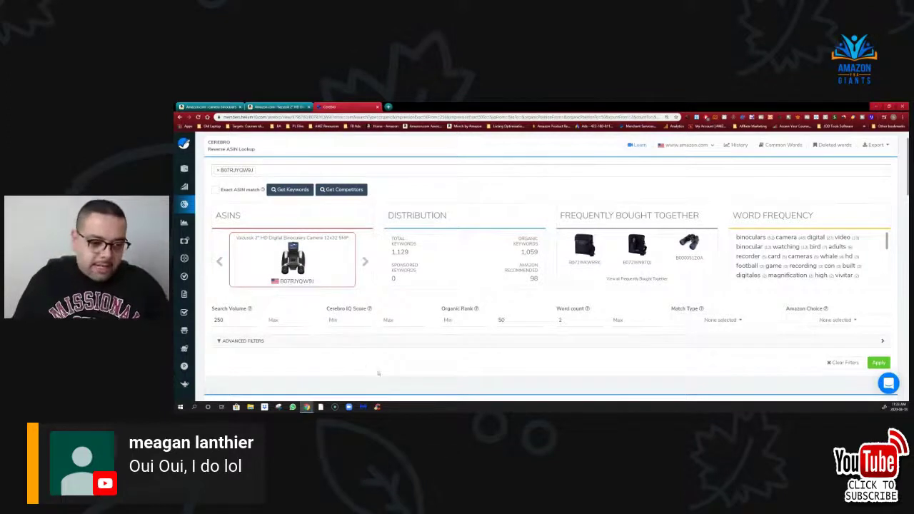
{"action": "scroll", "coordinate": [378, 373], "scroll_direction": "down", "scroll_amount": 3}
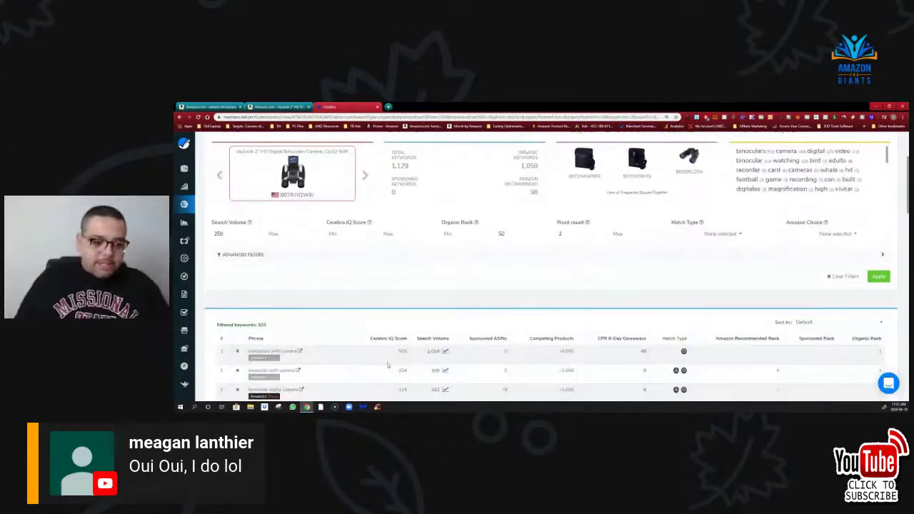
{"action": "scroll", "coordinate": [388, 365], "scroll_direction": "down", "scroll_amount": 1}
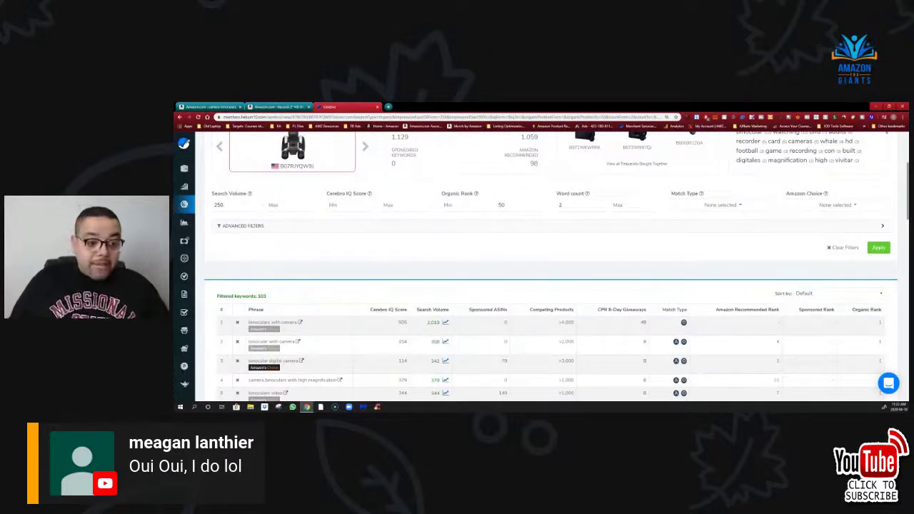
{"action": "scroll", "coordinate": [289, 336], "scroll_direction": "down", "scroll_amount": 2}
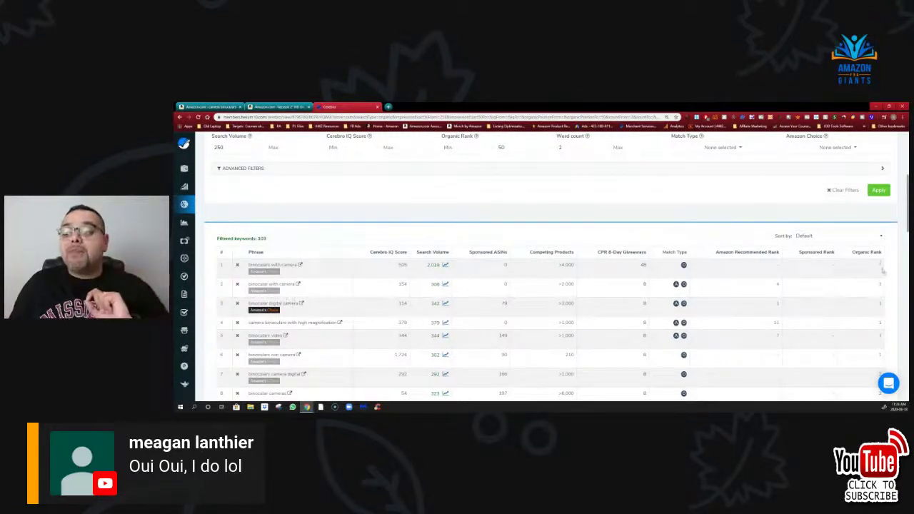
{"action": "mouse_move", "coordinate": [859, 246]}
{"action": "left_mouse_down"}
{"action": "mouse_move", "coordinate": [884, 255]}
{"action": "mouse_move", "coordinate": [852, 252]}
{"action": "left_mouse_up"}
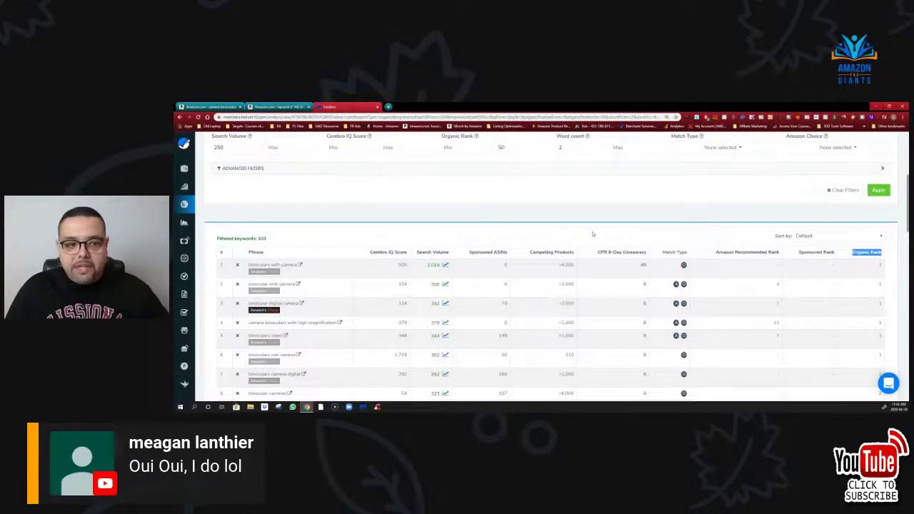
{"action": "key", "text": "ctrl+plus"}
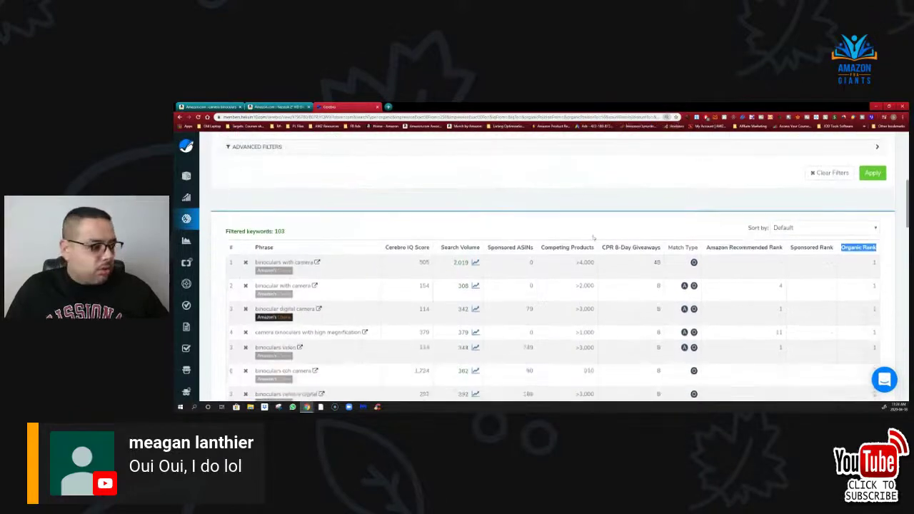
{"action": "key", "text": "ctrl+plus"}
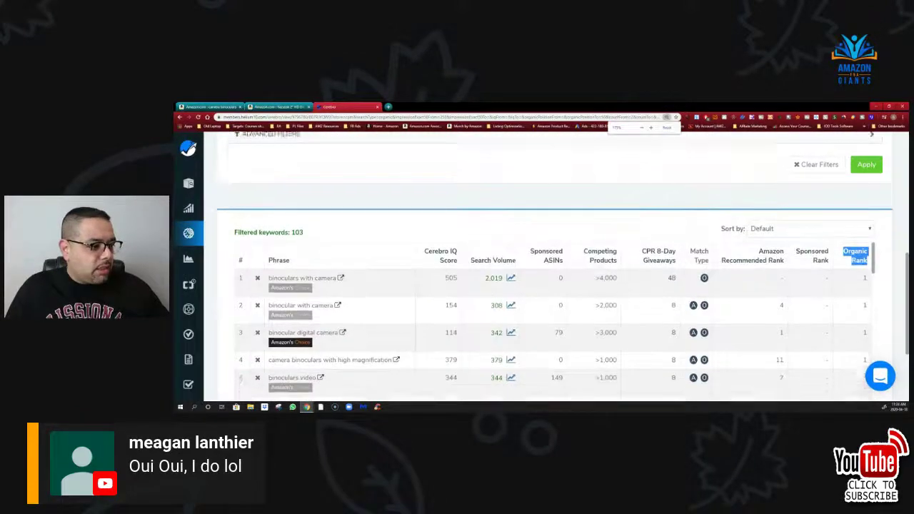
Examine the keyword filter settings and the top phrases in the filtered table, including their search volumes and organic ranks
{"action": "scroll", "coordinate": [593, 237], "scroll_direction": "down", "scroll_amount": 1}
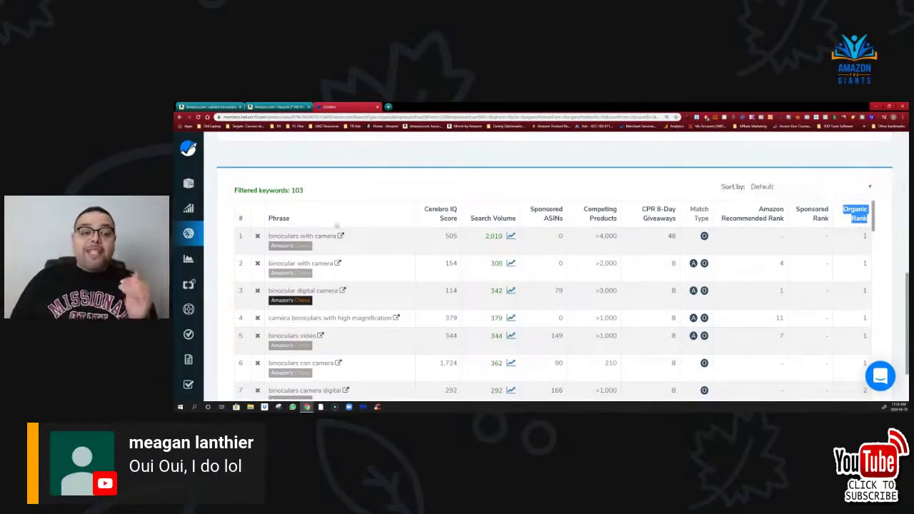
{"action": "scroll", "coordinate": [334, 202], "scroll_direction": "up", "scroll_amount": 1}
{"action": "scroll", "coordinate": [336, 215], "scroll_direction": "down", "scroll_amount": 1}
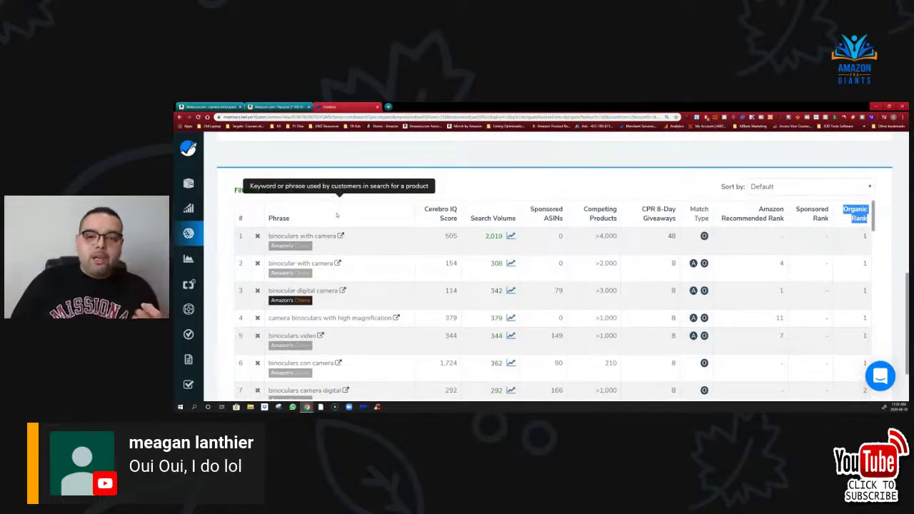
{"action": "scroll", "coordinate": [321, 236], "scroll_direction": "up", "scroll_amount": 5}
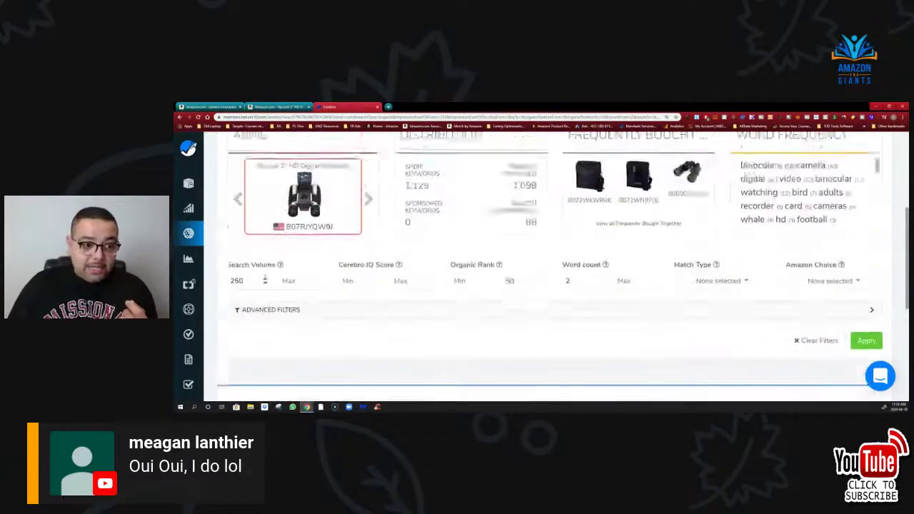
{"action": "left_click", "coordinate": [242, 226]}
{"action": "scroll", "coordinate": [557, 271], "scroll_direction": "down", "scroll_amount": 5}
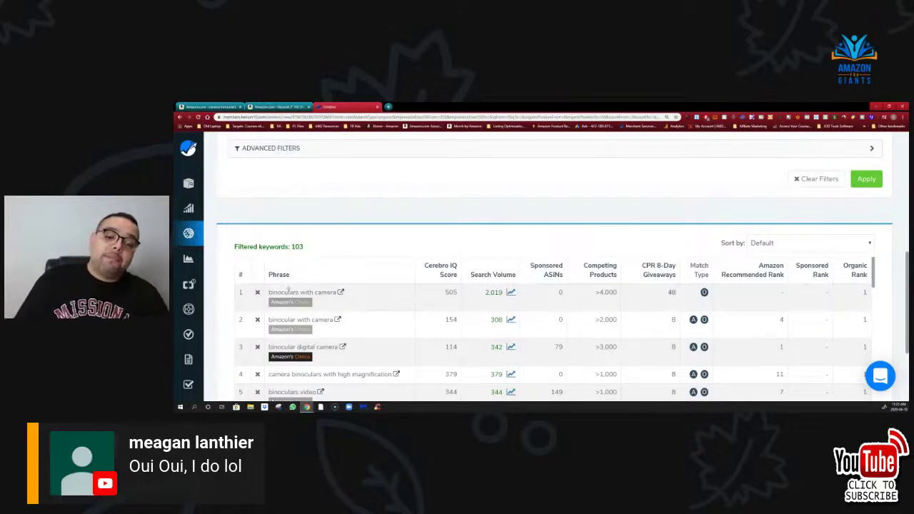
{"action": "scroll", "coordinate": [318, 303], "scroll_direction": "down", "scroll_amount": 1}
{"action": "scroll", "coordinate": [353, 303], "scroll_direction": "up", "scroll_amount": 1}
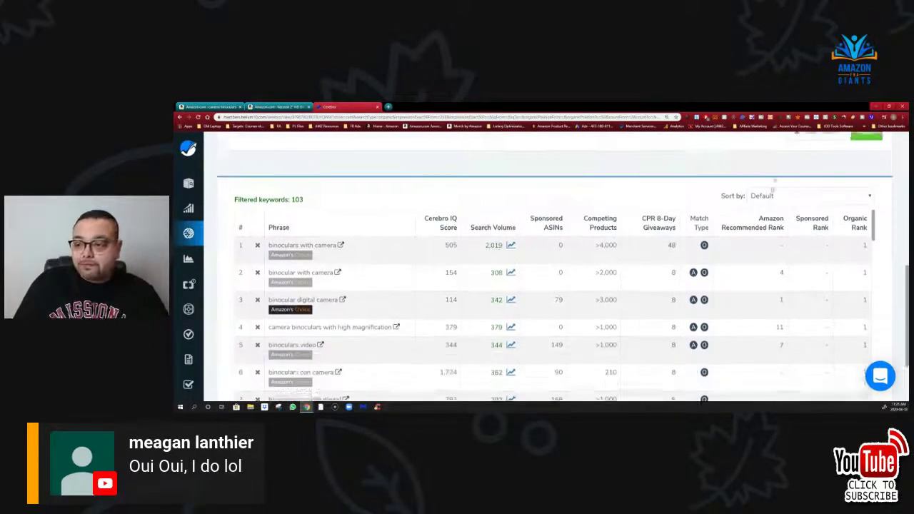
{"action": "scroll", "coordinate": [353, 303], "scroll_direction": "down", "scroll_amount": 2}
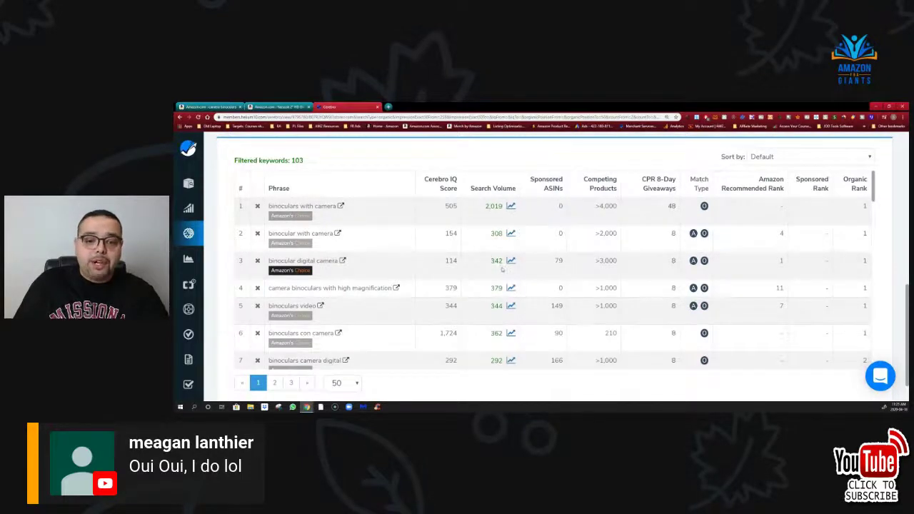
{"action": "scroll", "coordinate": [502, 269], "scroll_direction": "down", "scroll_amount": 1}
{"action": "scroll", "coordinate": [502, 269], "scroll_direction": "up", "scroll_amount": 1}
{"action": "scroll", "coordinate": [496, 228], "scroll_direction": "up", "scroll_amount": 3}
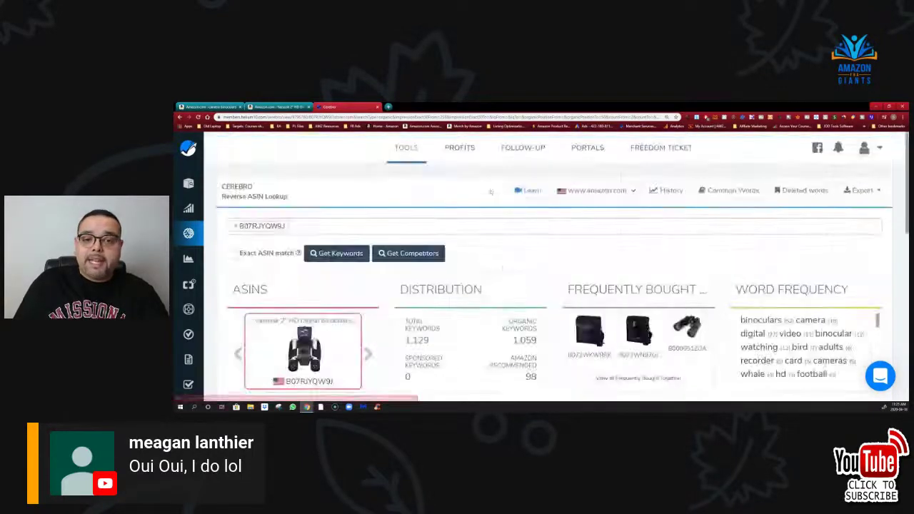
{"action": "scroll", "coordinate": [493, 197], "scroll_direction": "down", "scroll_amount": 6}
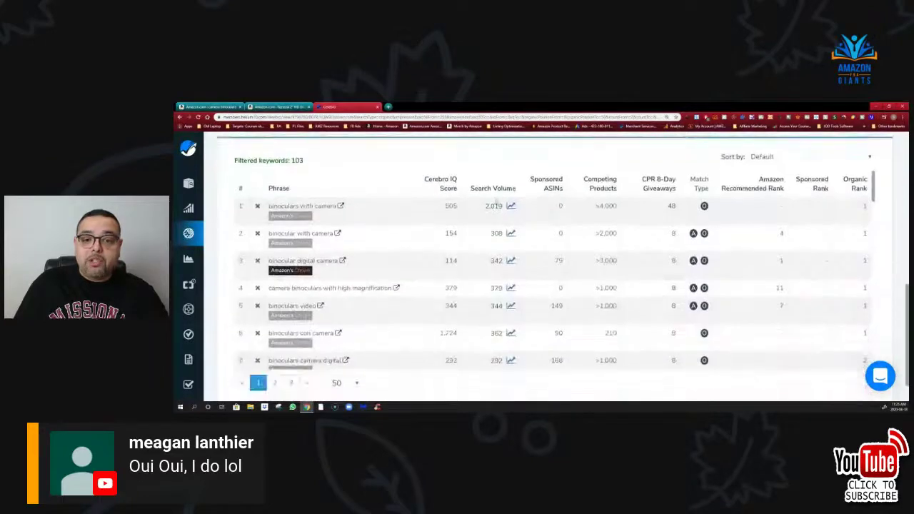
Sort the filtered keywords by search volume from high to low and check their organic rank column
{"action": "left_click", "coordinate": [501, 195]}
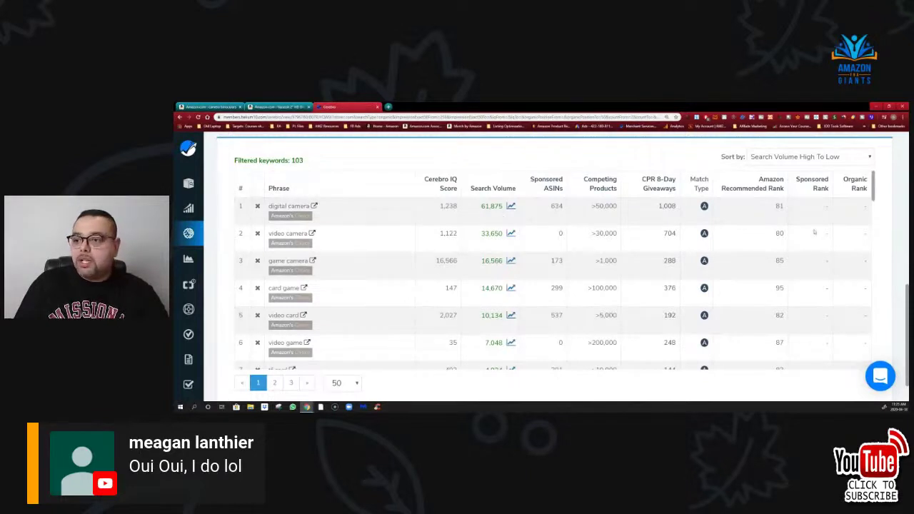
{"action": "scroll", "coordinate": [864, 222], "scroll_direction": "down", "scroll_amount": 3}
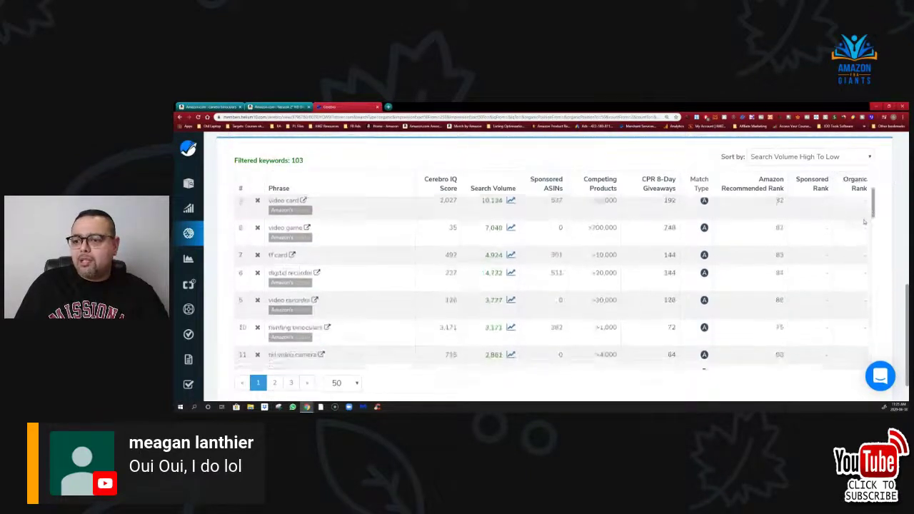
{"action": "scroll", "coordinate": [412, 232], "scroll_direction": "up", "scroll_amount": 10}
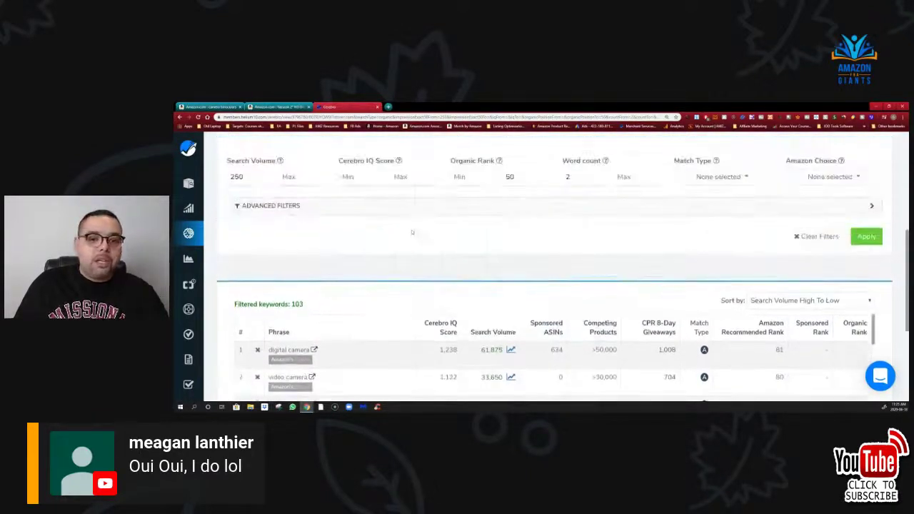
{"action": "scroll", "coordinate": [412, 232], "scroll_direction": "up", "scroll_amount": 1}
{"action": "scroll", "coordinate": [840, 241], "scroll_direction": "down", "scroll_amount": 3}
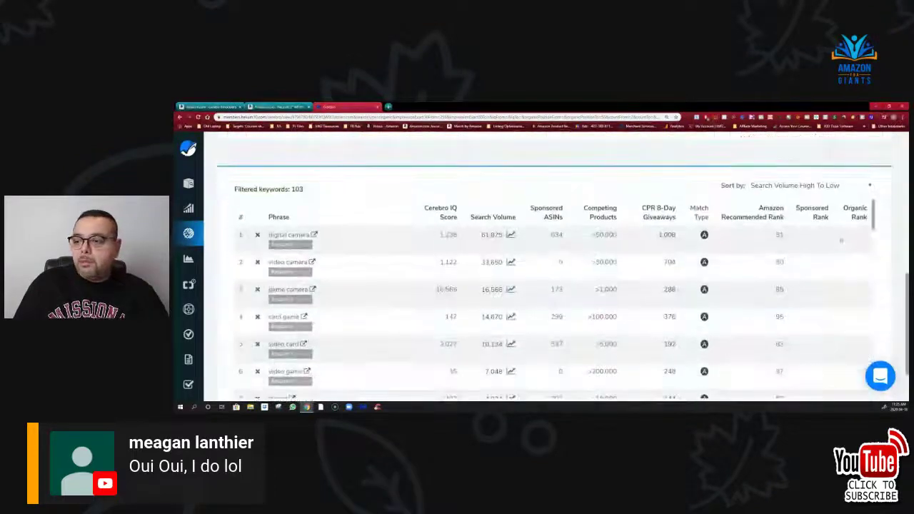
{"action": "scroll", "coordinate": [858, 242], "scroll_direction": "down", "scroll_amount": 8}
Set the minimum organic rank filter to 1 and apply it to the keyword list
{"action": "scroll", "coordinate": [485, 214], "scroll_direction": "up", "scroll_amount": 12}
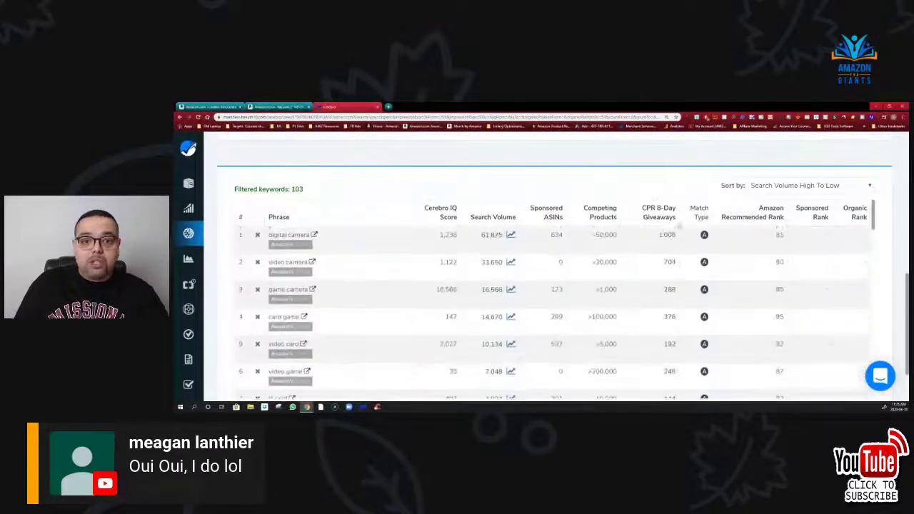
{"action": "left_click", "coordinate": [471, 265]}
{"action": "type", "text": "12"}
{"action": "key", "text": "BackSpace"}
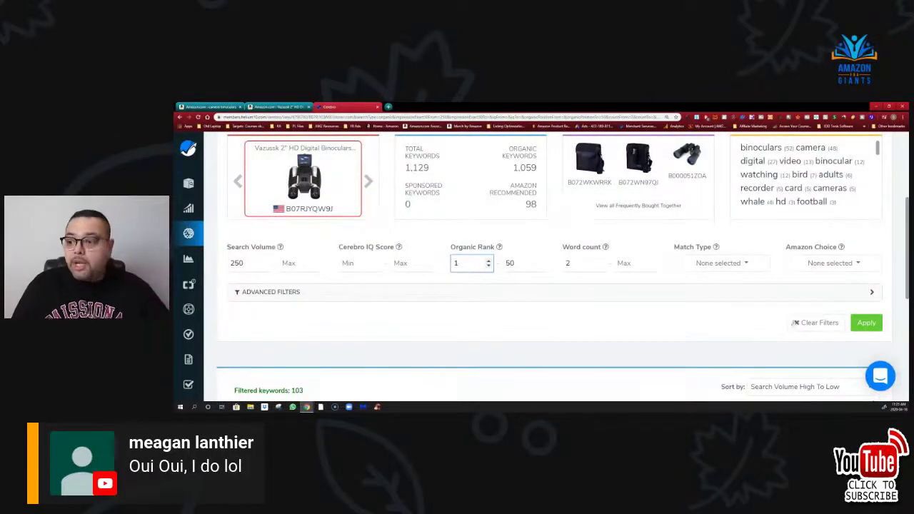
{"action": "left_click", "coordinate": [871, 326]}
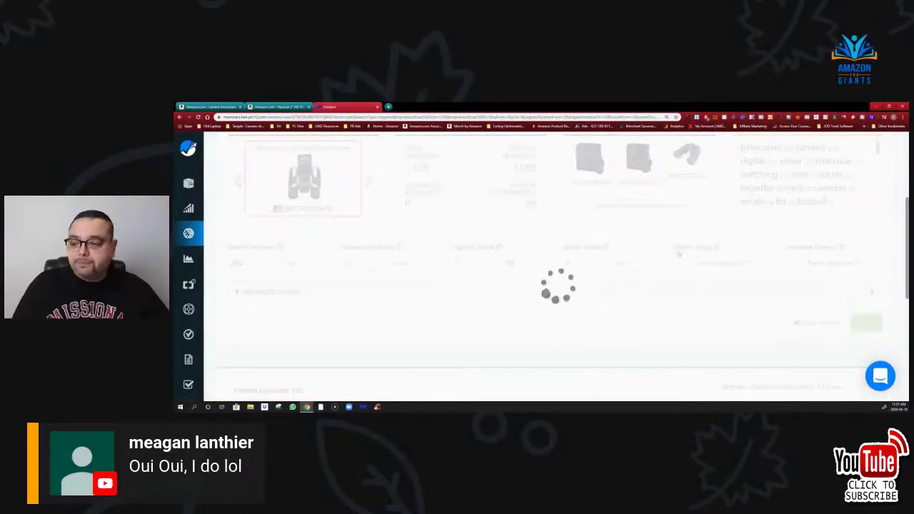
Review the refiltered keyword list against the search volume, organic rank and word count filters
{"action": "scroll", "coordinate": [701, 242], "scroll_direction": "down", "scroll_amount": 3}
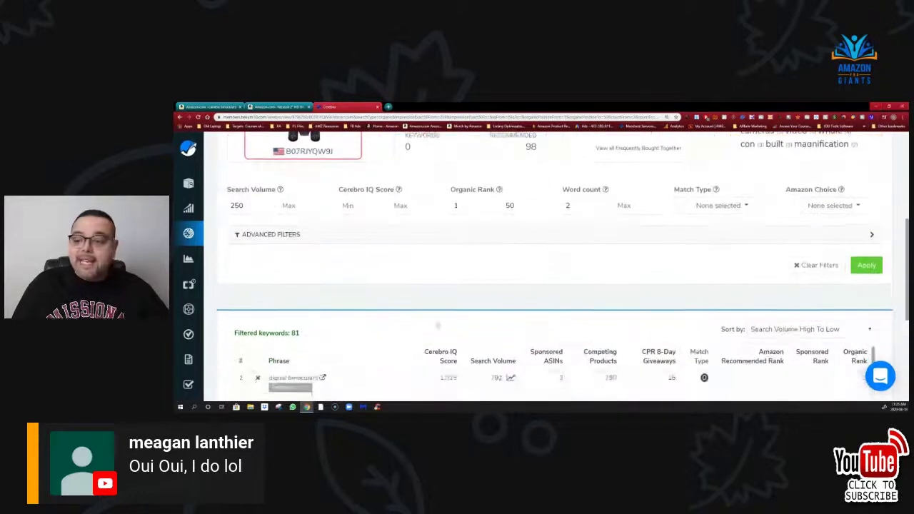
{"action": "scroll", "coordinate": [701, 242], "scroll_direction": "up", "scroll_amount": 4}
{"action": "scroll", "coordinate": [591, 203], "scroll_direction": "down", "scroll_amount": 5}
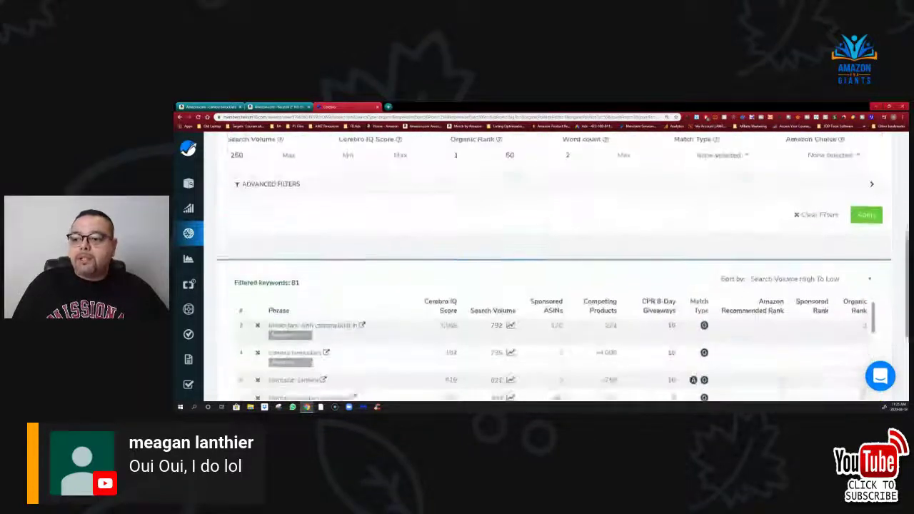
{"action": "scroll", "coordinate": [591, 207], "scroll_direction": "up", "scroll_amount": 5}
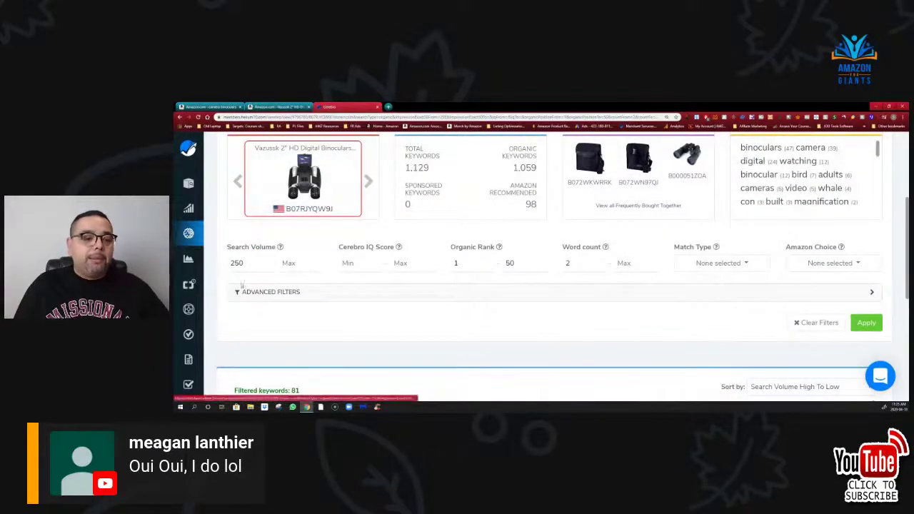
{"action": "mouse_move", "coordinate": [225, 292]}
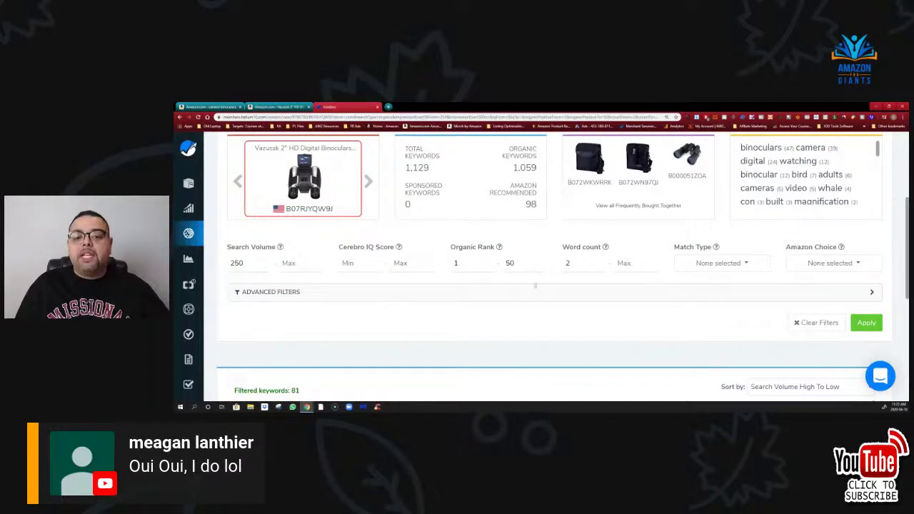
{"action": "scroll", "coordinate": [559, 346], "scroll_direction": "down", "scroll_amount": 2}
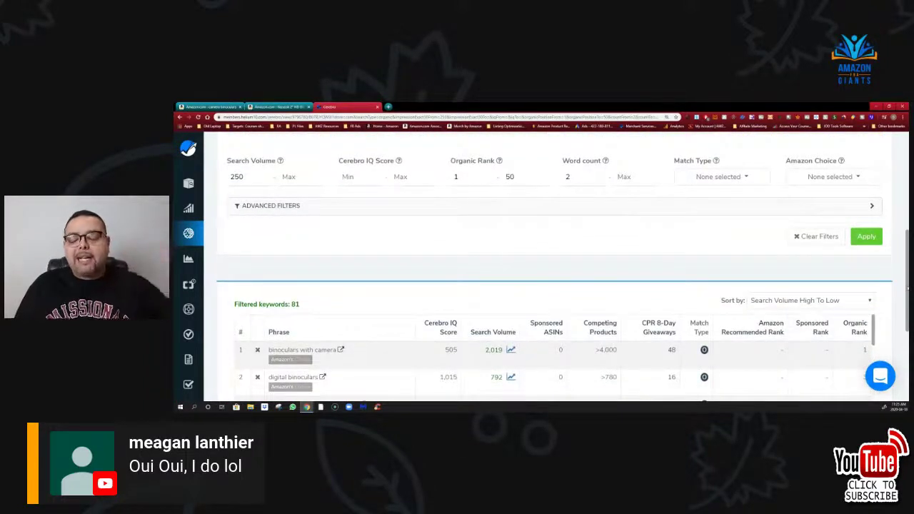
{"action": "scroll", "coordinate": [555, 275], "scroll_direction": "down", "scroll_amount": 1}
{"action": "scroll", "coordinate": [487, 261], "scroll_direction": "down", "scroll_amount": 1}
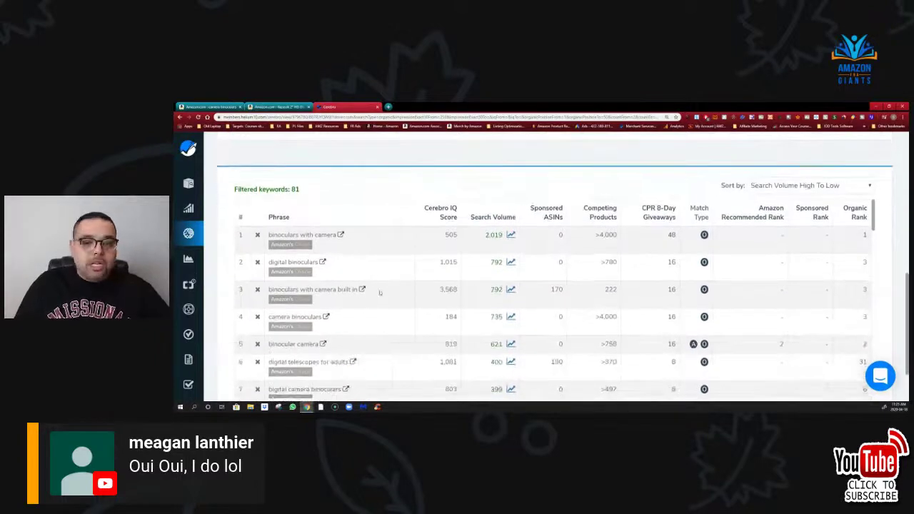
Compare the lowest and highest search volumes by reversing the keyword sort and restoring the high-to-low order
{"action": "left_click", "coordinate": [490, 220]}
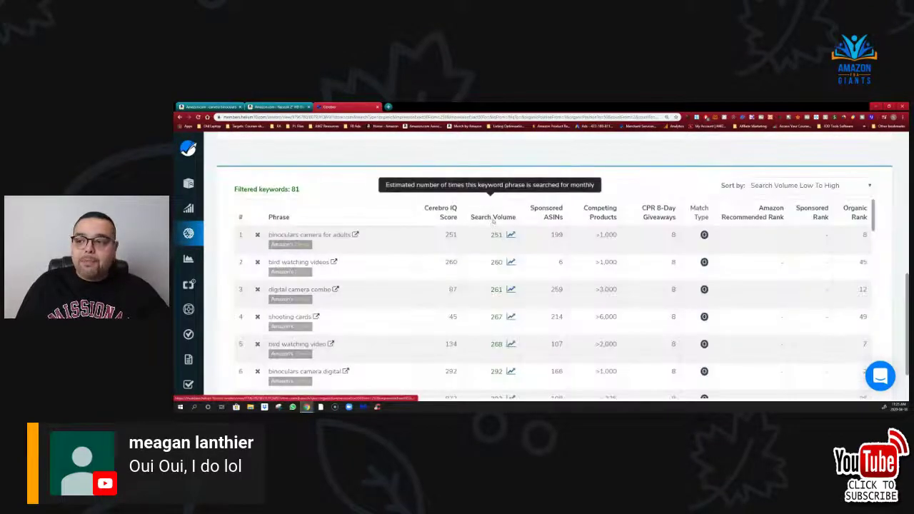
{"action": "left_click", "coordinate": [492, 221]}
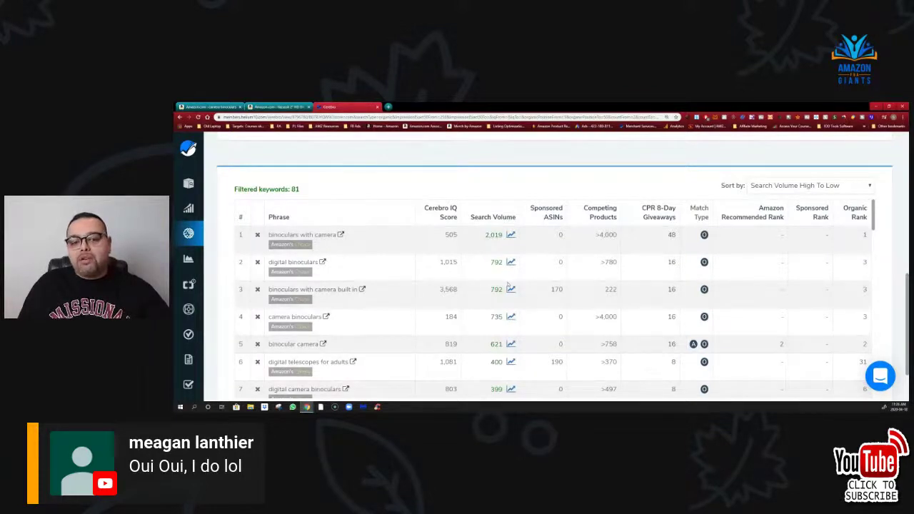
{"action": "scroll", "coordinate": [499, 267], "scroll_direction": "down", "scroll_amount": 1}
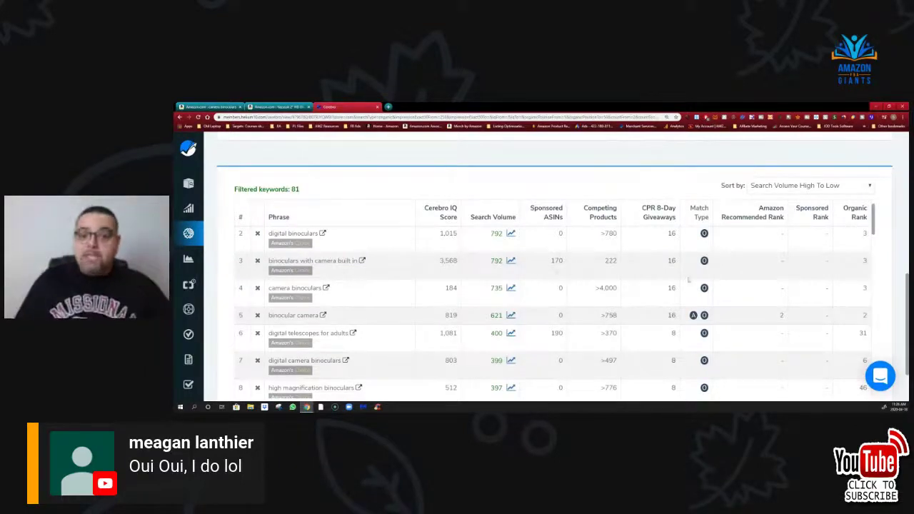
Export the filtered Cerebro keywords to the Frankenstein keyword processor
{"action": "scroll", "coordinate": [882, 220], "scroll_direction": "up", "scroll_amount": 4}
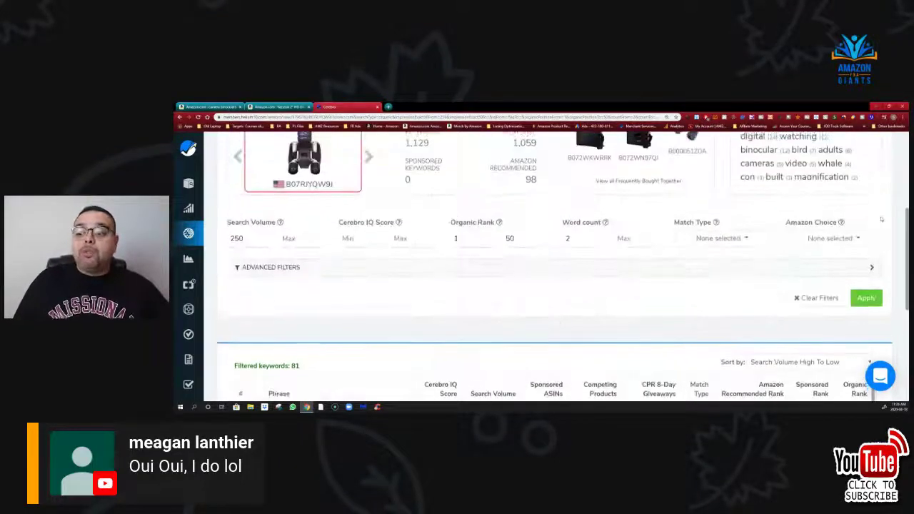
{"action": "scroll", "coordinate": [881, 220], "scroll_direction": "up", "scroll_amount": 2}
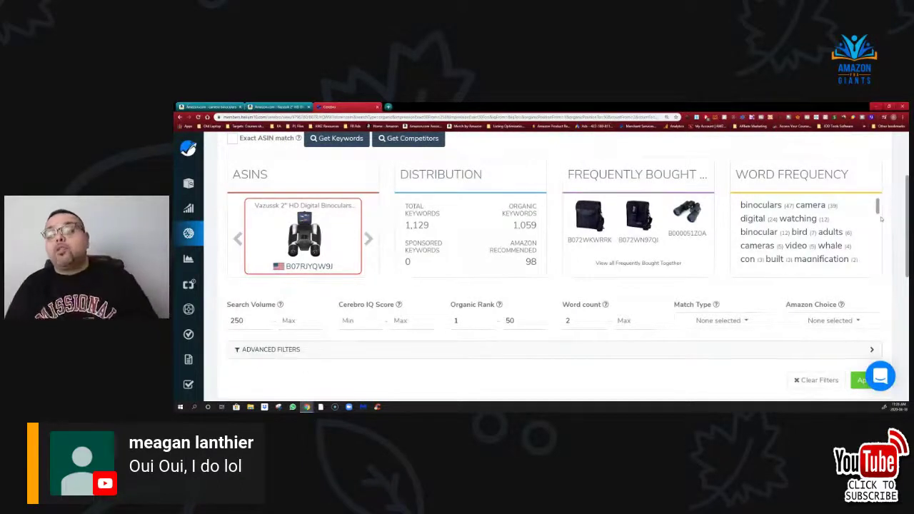
{"action": "scroll", "coordinate": [880, 214], "scroll_direction": "up", "scroll_amount": 2}
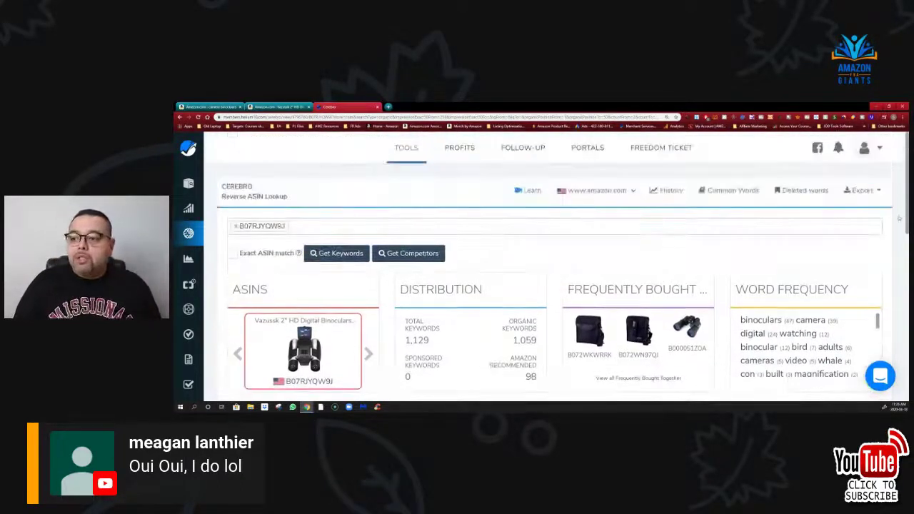
{"action": "left_click", "coordinate": [867, 194]}
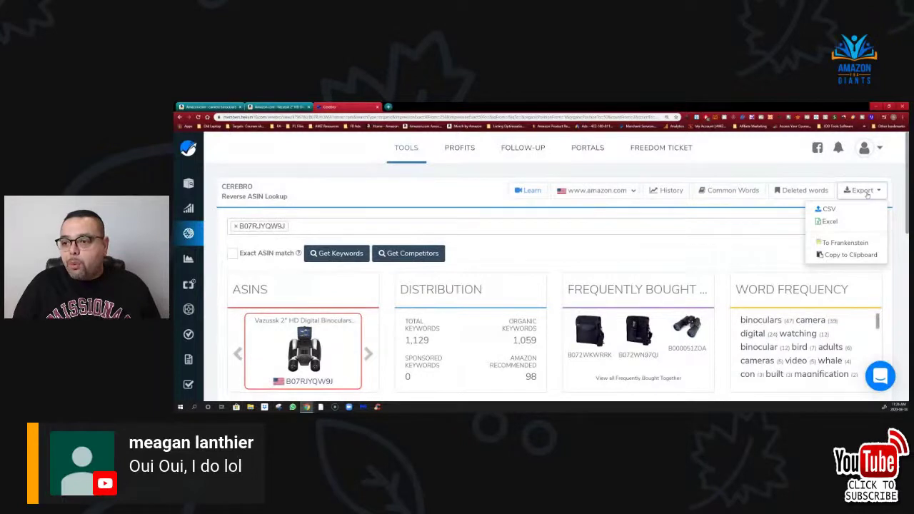
{"action": "left_click", "coordinate": [870, 245]}
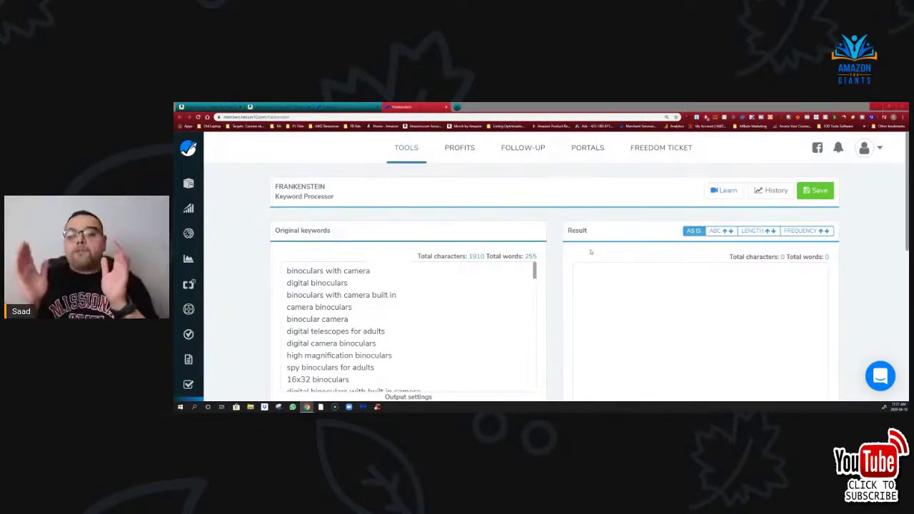
Check the repeated words and output settings for the original keywords, and process the list with the existing settings
{"action": "scroll", "coordinate": [412, 348], "scroll_direction": "down", "scroll_amount": 1}
{"action": "scroll", "coordinate": [413, 348], "scroll_direction": "down", "scroll_amount": 1}
{"action": "scroll", "coordinate": [445, 328], "scroll_direction": "up", "scroll_amount": 1}
{"action": "scroll", "coordinate": [578, 263], "scroll_direction": "down", "scroll_amount": 2}
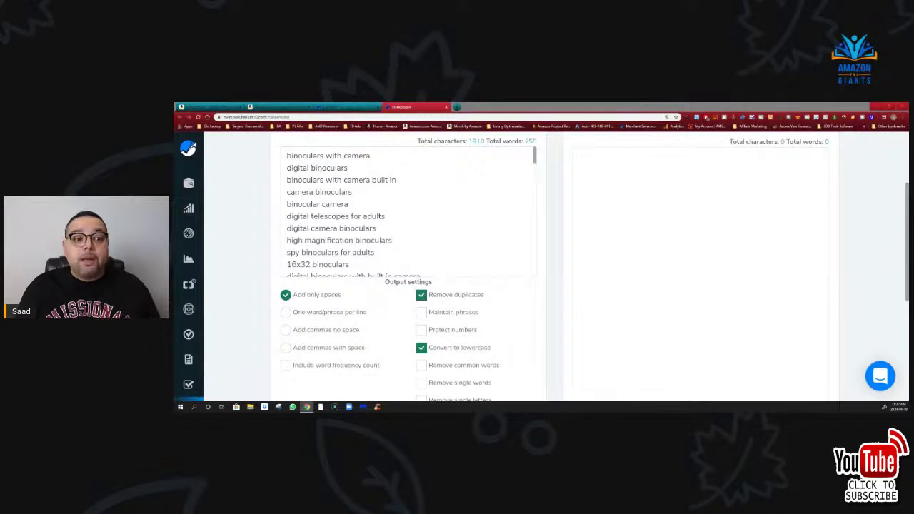
{"action": "double_click", "coordinate": [349, 168]}
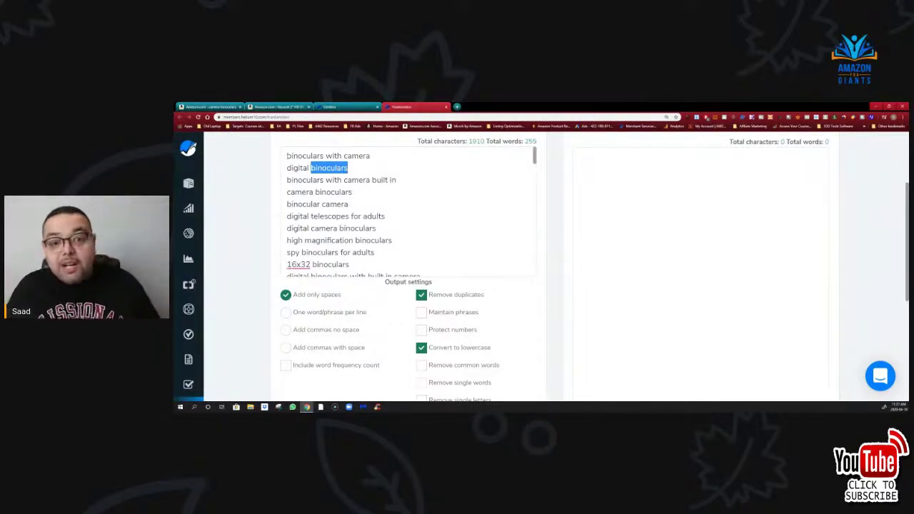
{"action": "scroll", "coordinate": [573, 277], "scroll_direction": "down", "scroll_amount": 5}
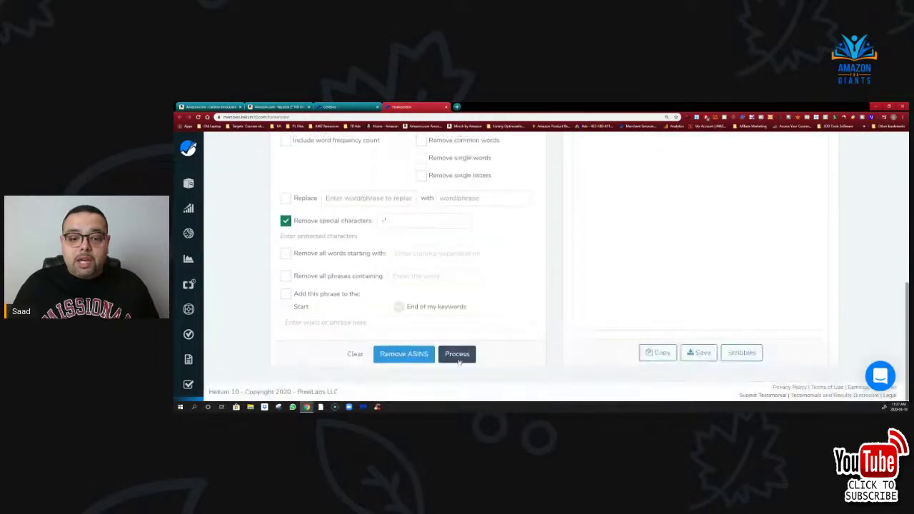
{"action": "left_click", "coordinate": [458, 355]}
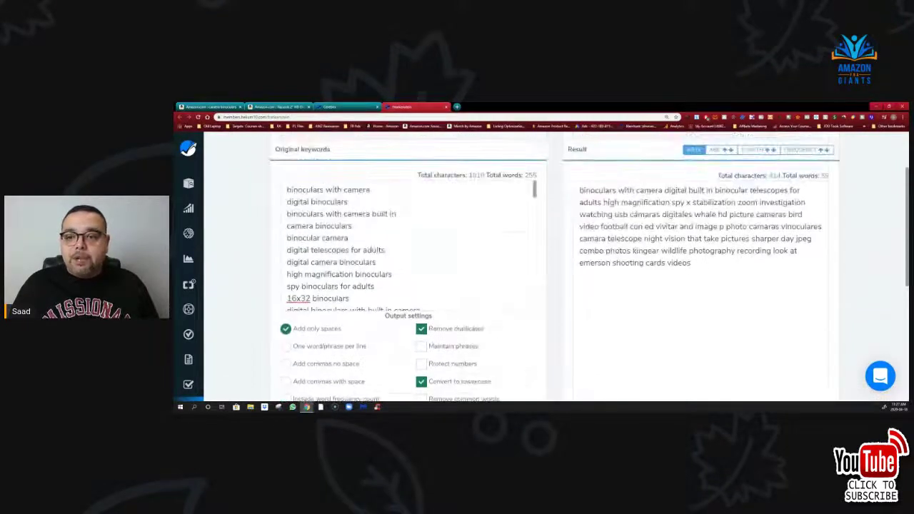
Highlight the processed keyword result and change its output format to one word/phrase per line
{"action": "left_click_drag", "start_coordinate": [579, 190], "coordinate": [709, 283]}
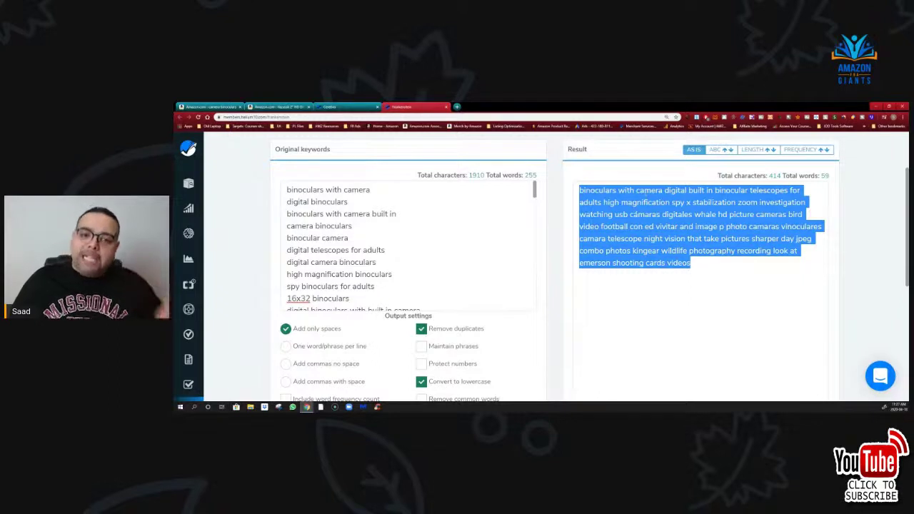
{"action": "scroll", "coordinate": [283, 261], "scroll_direction": "down", "scroll_amount": 2}
{"action": "left_click", "coordinate": [286, 260]}
{"action": "scroll", "coordinate": [408, 272], "scroll_direction": "up", "scroll_amount": 3}
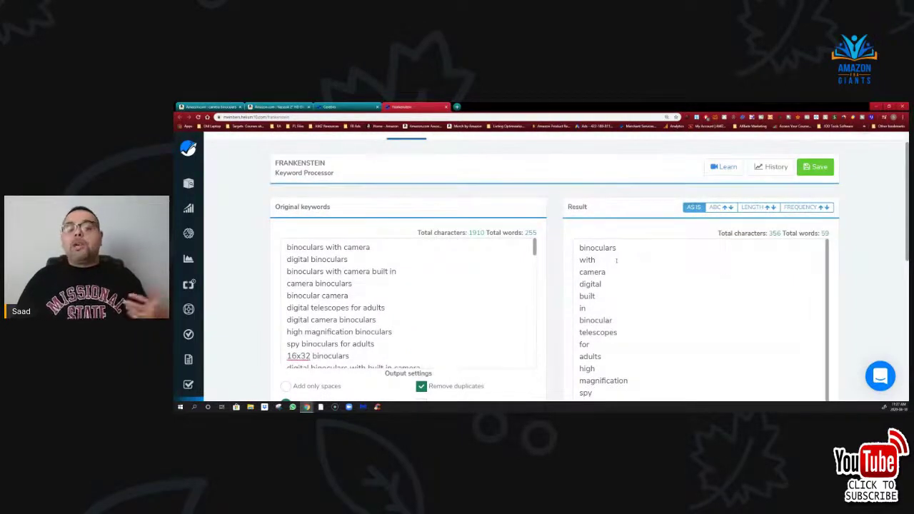
Point out the single words "camera" and "with" in the processed keyword result by highlighting them
{"action": "double_click", "coordinate": [592, 272]}
{"action": "left_click", "coordinate": [592, 272]}
{"action": "double_click", "coordinate": [587, 260]}
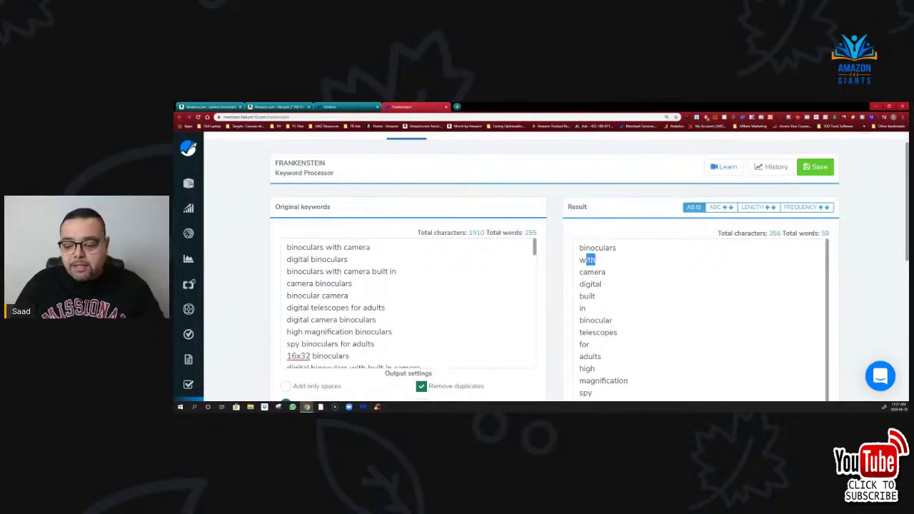
{"action": "left_click", "coordinate": [587, 260]}
{"action": "double_click", "coordinate": [587, 260]}
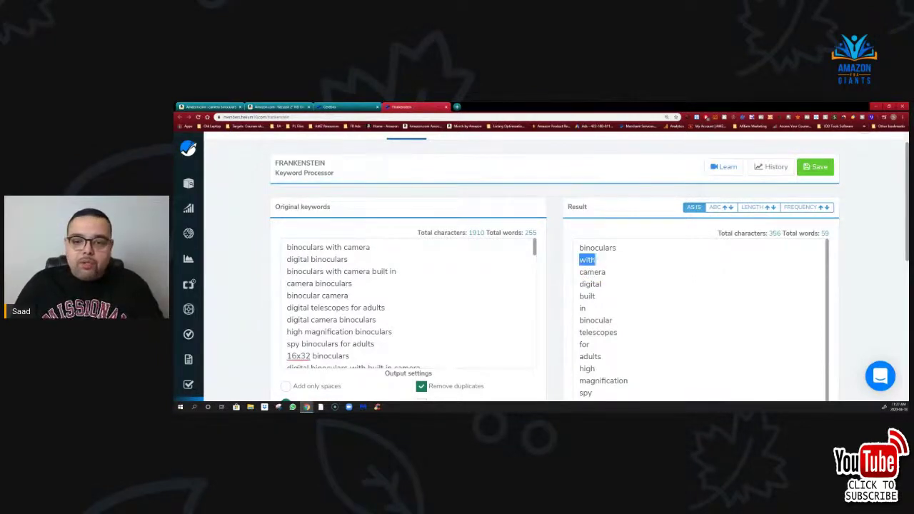
{"action": "left_click", "coordinate": [587, 260]}
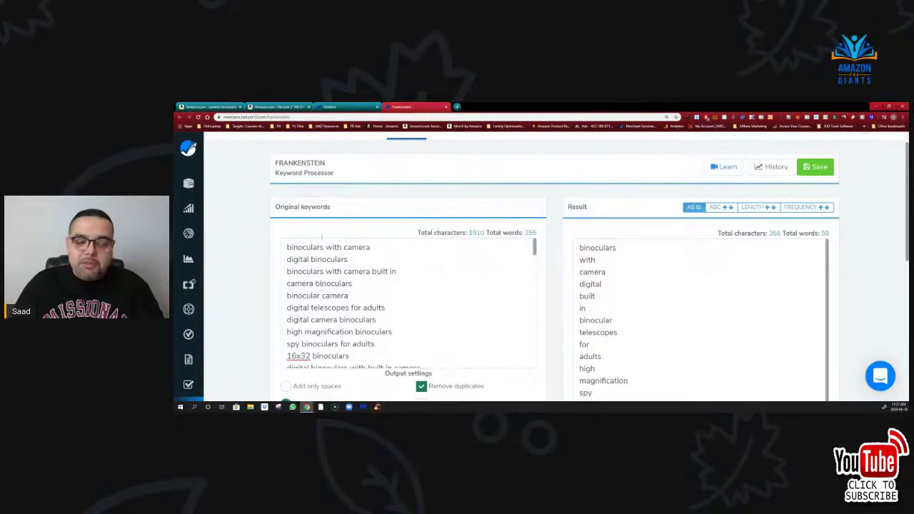
Review the processed word list and its output settings, and send the result to Scribbles
{"action": "scroll", "coordinate": [626, 285], "scroll_direction": "down", "scroll_amount": 2}
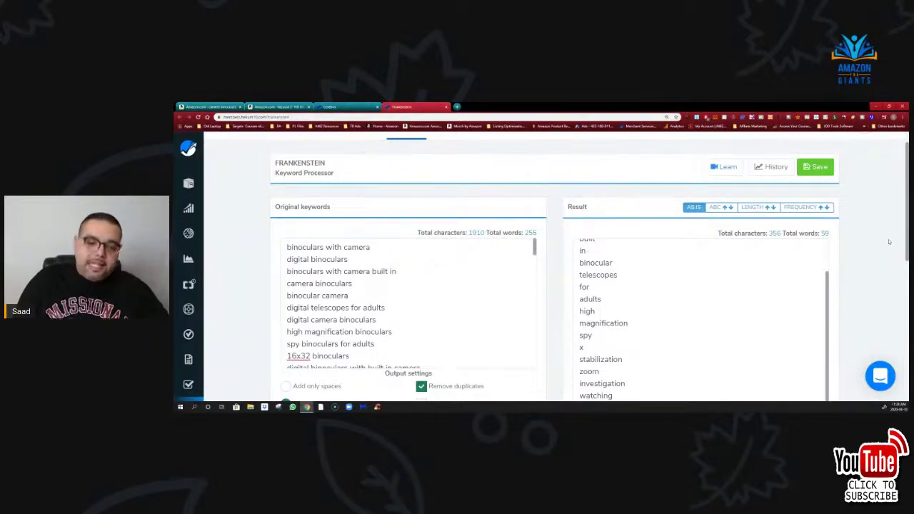
{"action": "scroll", "coordinate": [889, 242], "scroll_direction": "down", "scroll_amount": 2}
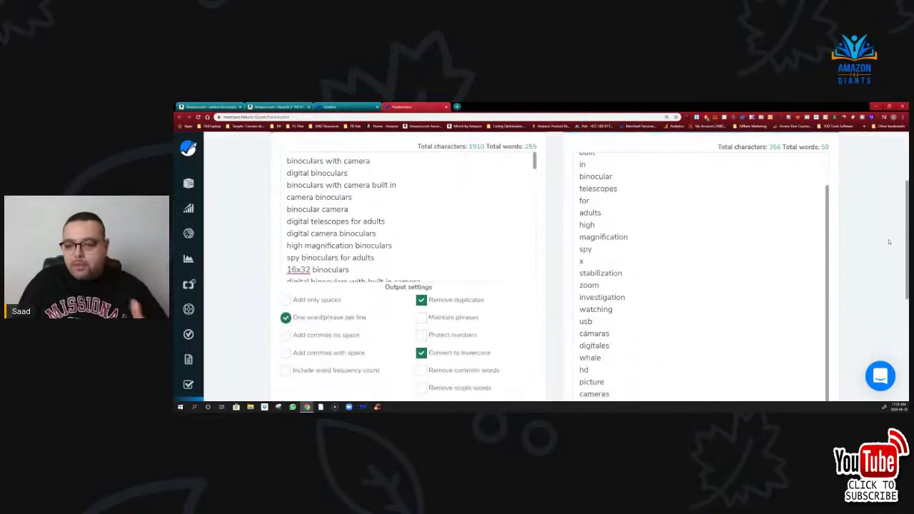
{"action": "scroll", "coordinate": [889, 242], "scroll_direction": "down", "scroll_amount": 3}
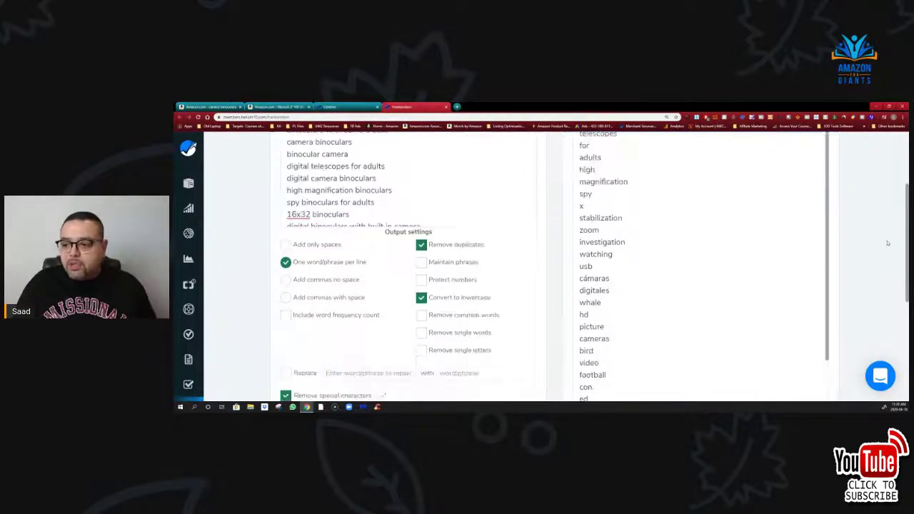
{"action": "scroll", "coordinate": [888, 243], "scroll_direction": "up", "scroll_amount": 4}
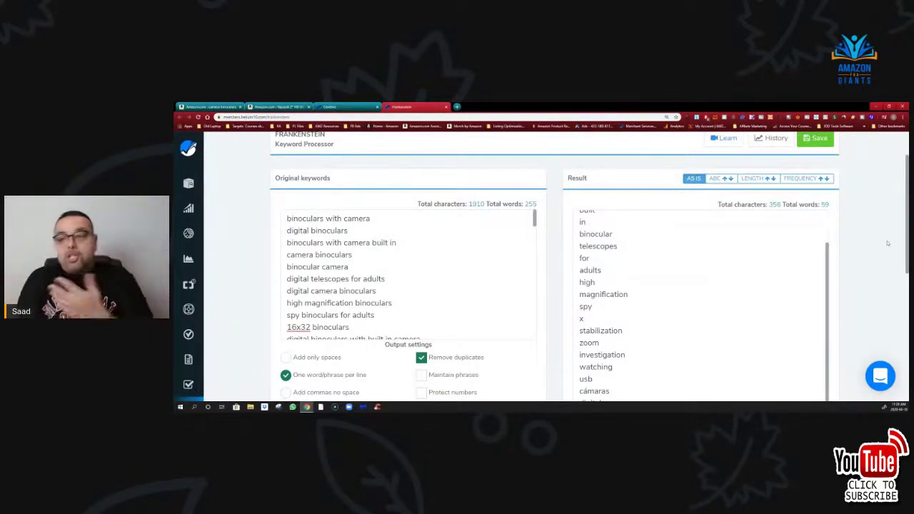
{"action": "scroll", "coordinate": [887, 243], "scroll_direction": "down", "scroll_amount": 5}
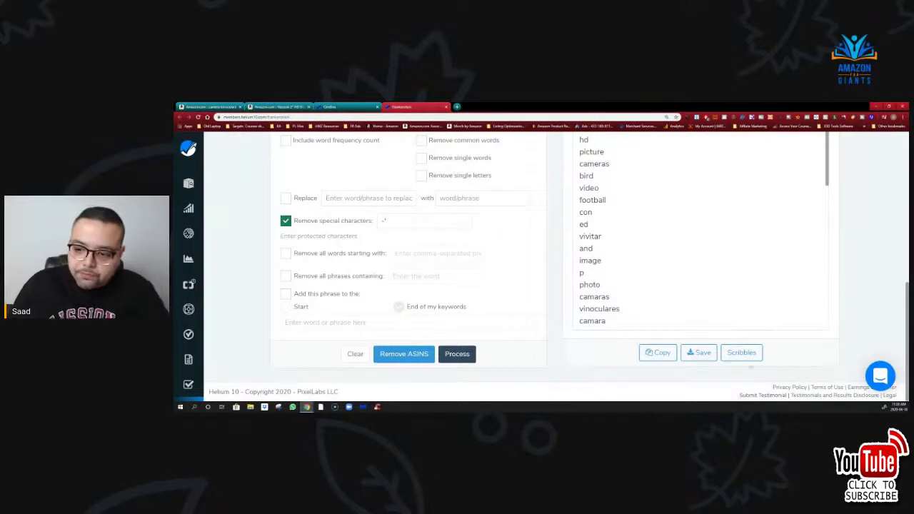
{"action": "left_click", "coordinate": [743, 354]}
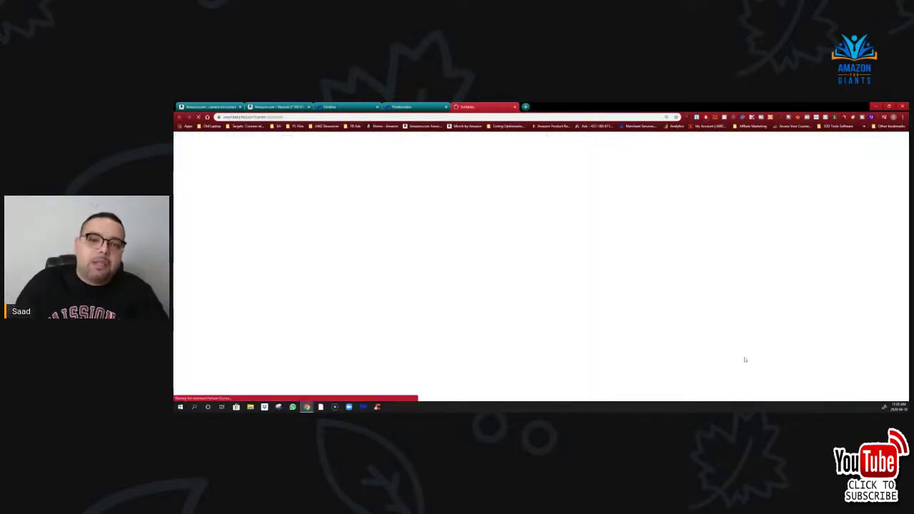